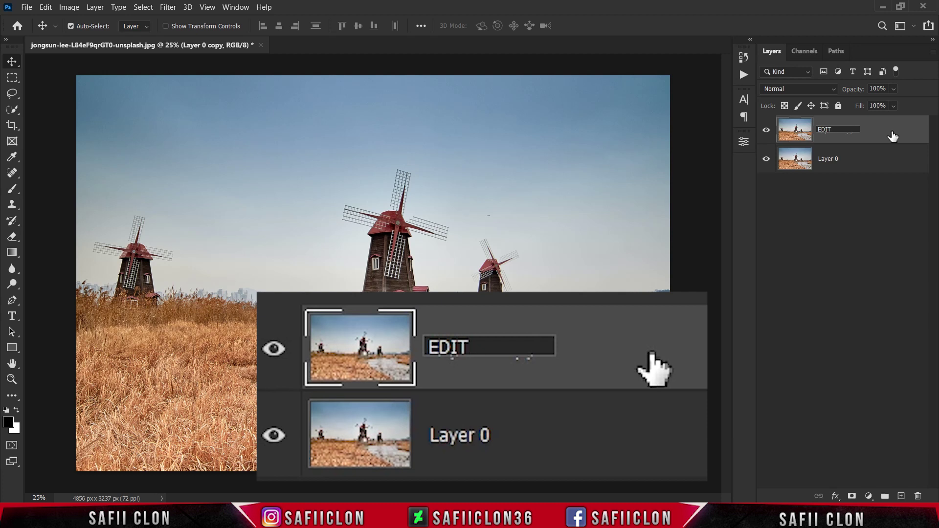
- Finish naming the duplicated layer EDIT and rename Layer 0 to ORIGINAL
{"action": "left_click", "coordinate": [892, 136]}
{"action": "left_click", "coordinate": [828, 162]}
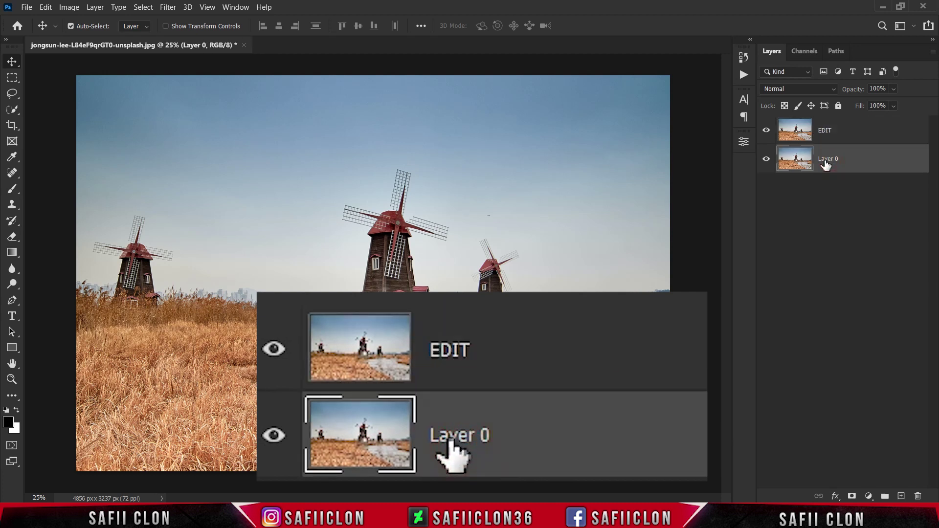
{"action": "double_click", "coordinate": [826, 159]}
{"action": "type", "text": "ORI"}
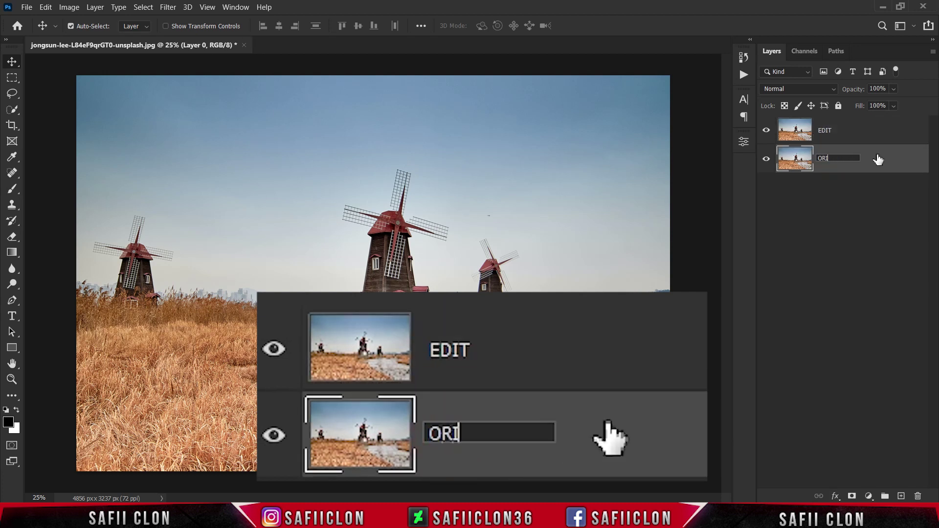
{"action": "type", "text": "GINAL"}
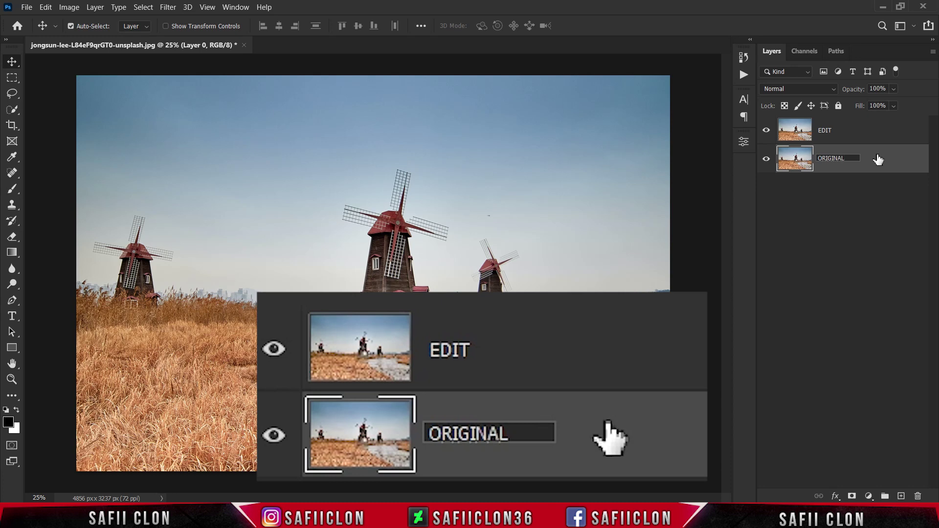
{"action": "left_click", "coordinate": [878, 160]}
- With the EDIT layer selected, draw a circle shape about 1746 px in diameter over the central windmill using the Ellipse tool
{"action": "left_click", "coordinate": [863, 133]}
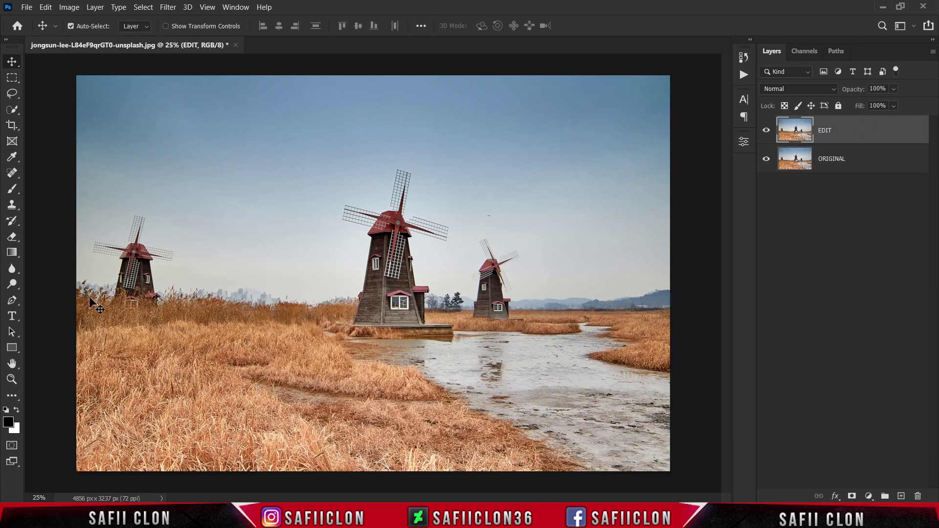
{"action": "left_click_drag", "start_coordinate": [15, 347], "coordinate": [55, 352]}
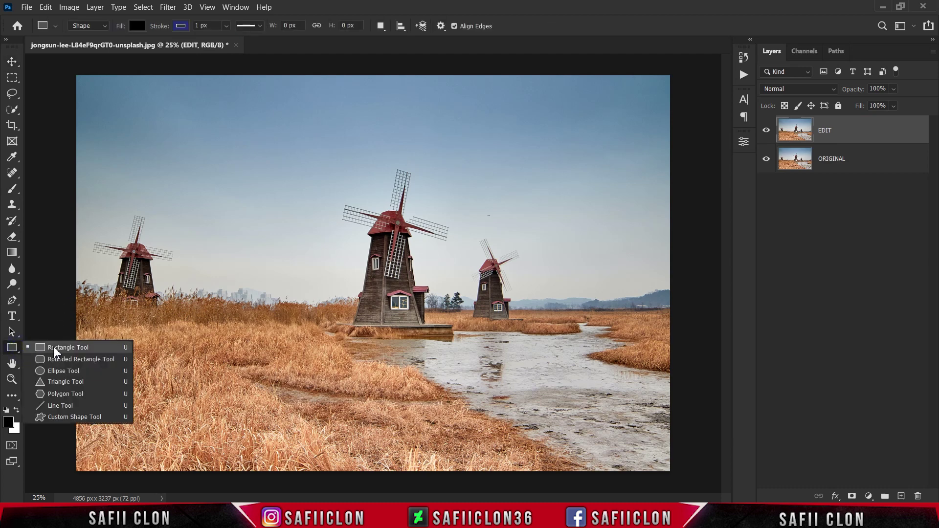
{"action": "left_click", "coordinate": [63, 371]}
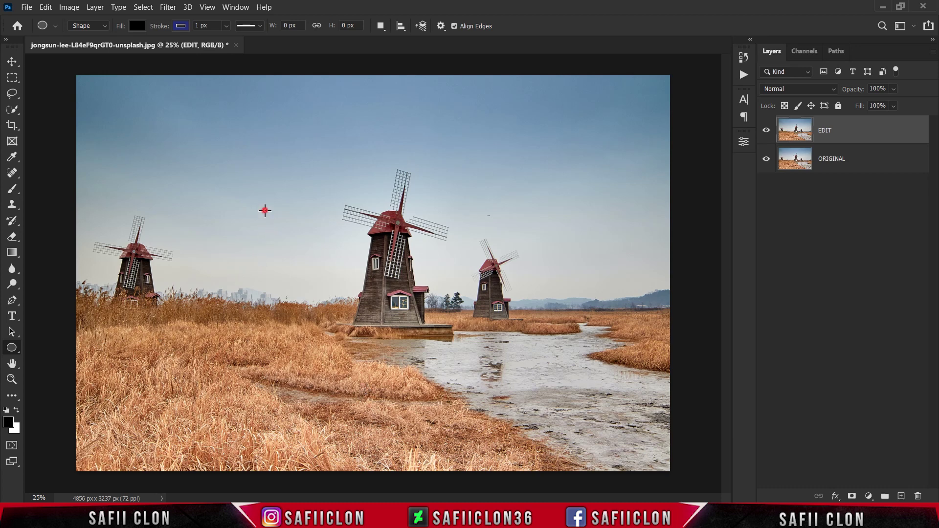
{"action": "left_click_drag", "start_coordinate": [265, 210], "coordinate": [582, 424]}
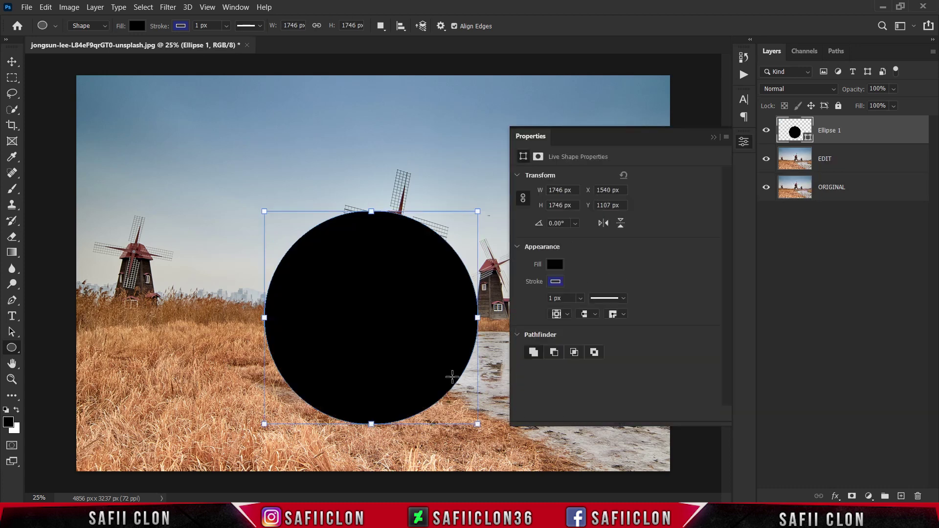
{"action": "left_click", "coordinate": [715, 138]}
- Scale the circle to 97.71% with Free Transform and centre it on the canvas at X 2428, Y 1618.5 px
{"action": "key", "text": "ctrl+t"}
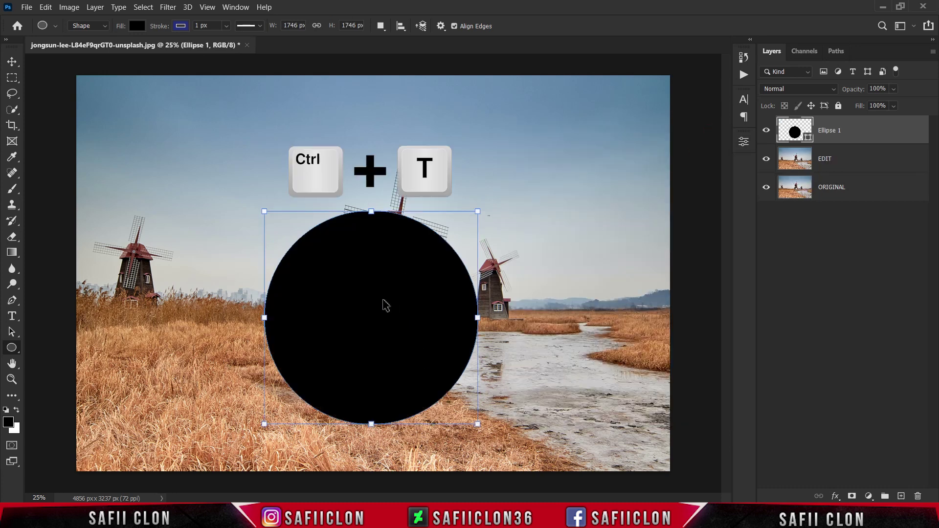
{"action": "left_click_drag", "start_coordinate": [376, 318], "coordinate": [381, 264]}
{"action": "left_click_drag", "start_coordinate": [481, 165], "coordinate": [479, 167]}
{"action": "left_click_drag", "start_coordinate": [406, 272], "coordinate": [407, 268]}
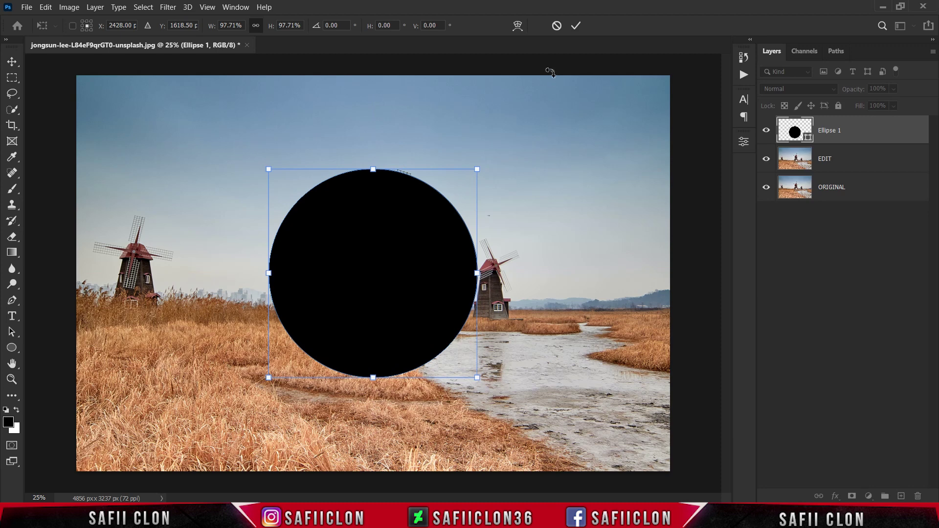
{"action": "left_click", "coordinate": [577, 27]}
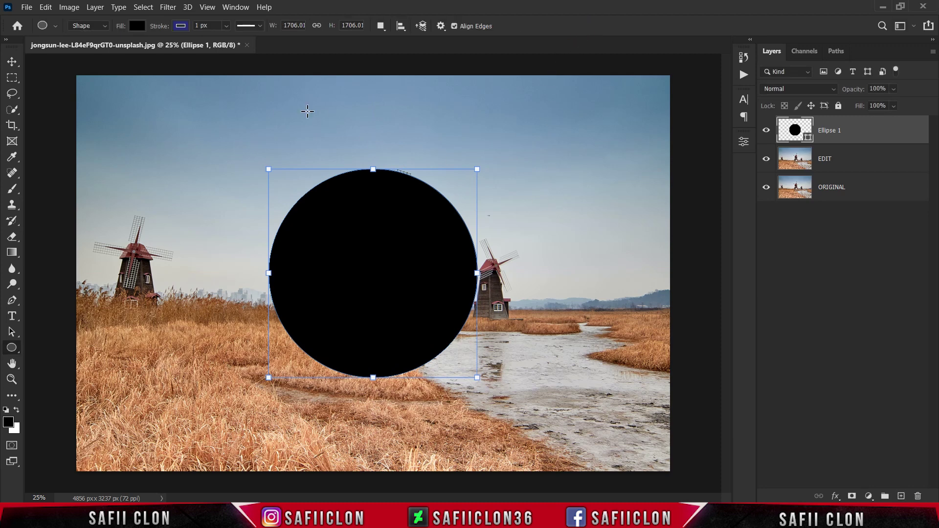
- Set the circle's fill to white (ffffff) and its stroke to no color
{"action": "left_click", "coordinate": [136, 27]}
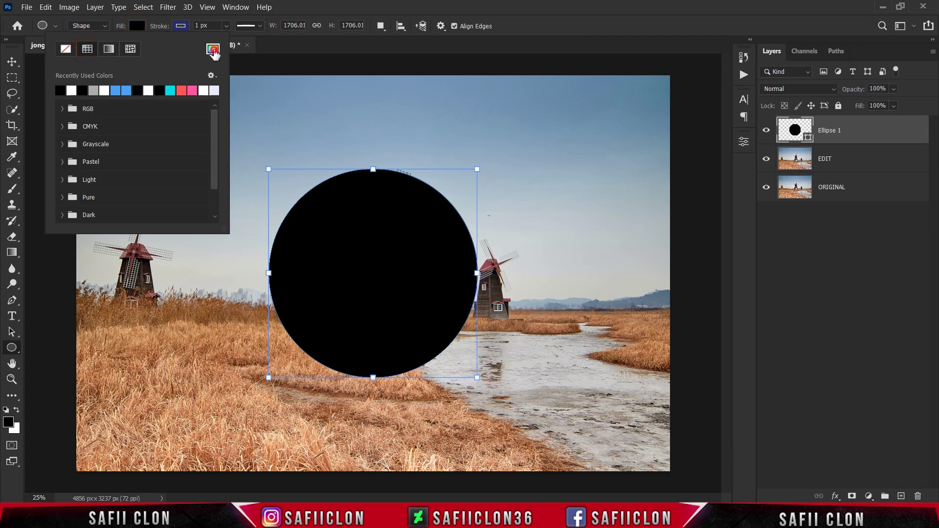
{"action": "left_click", "coordinate": [213, 48]}
{"action": "left_click_drag", "start_coordinate": [600, 201], "coordinate": [523, 92]}
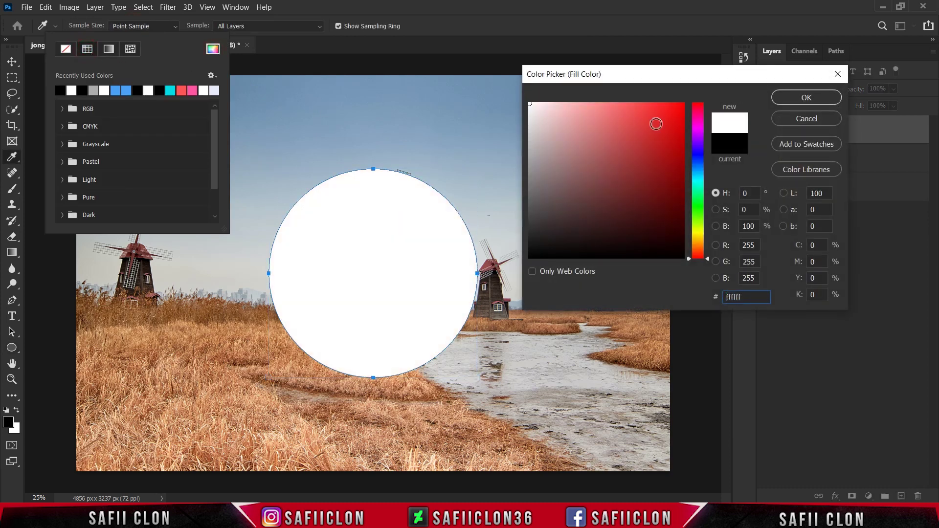
{"action": "left_click", "coordinate": [805, 97]}
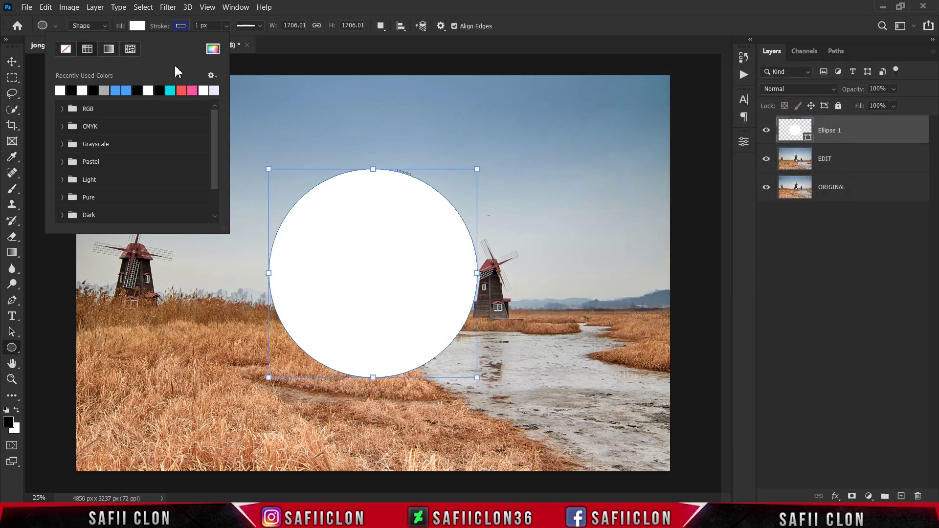
{"action": "left_click", "coordinate": [137, 26]}
{"action": "left_click", "coordinate": [180, 26]}
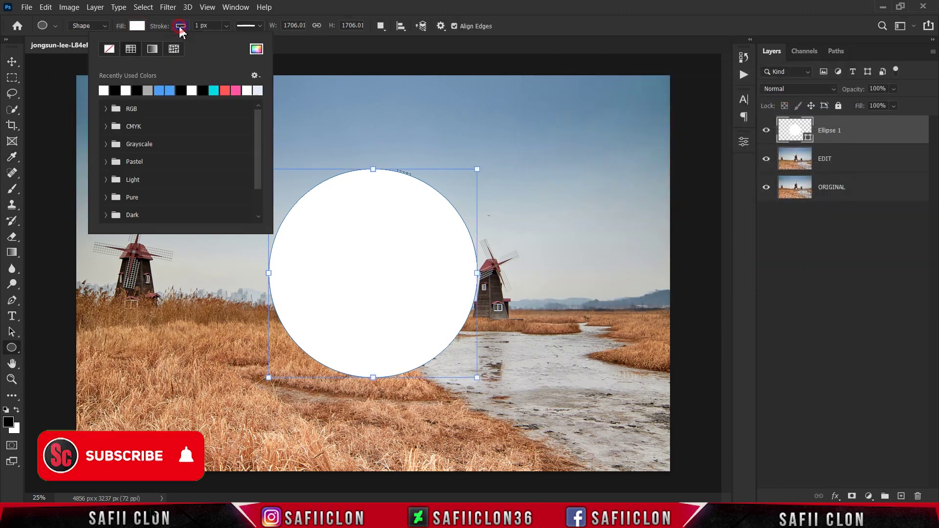
{"action": "left_click", "coordinate": [108, 50]}
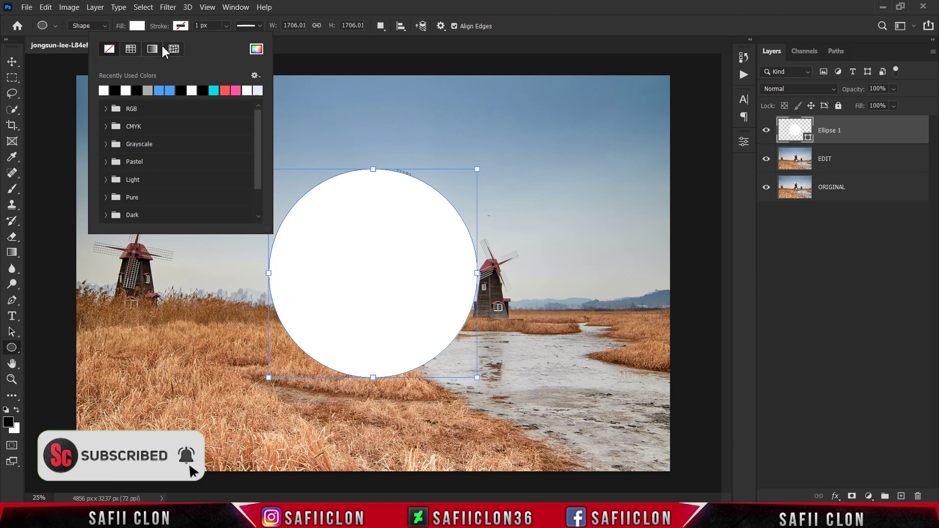
{"action": "left_click", "coordinate": [183, 27]}
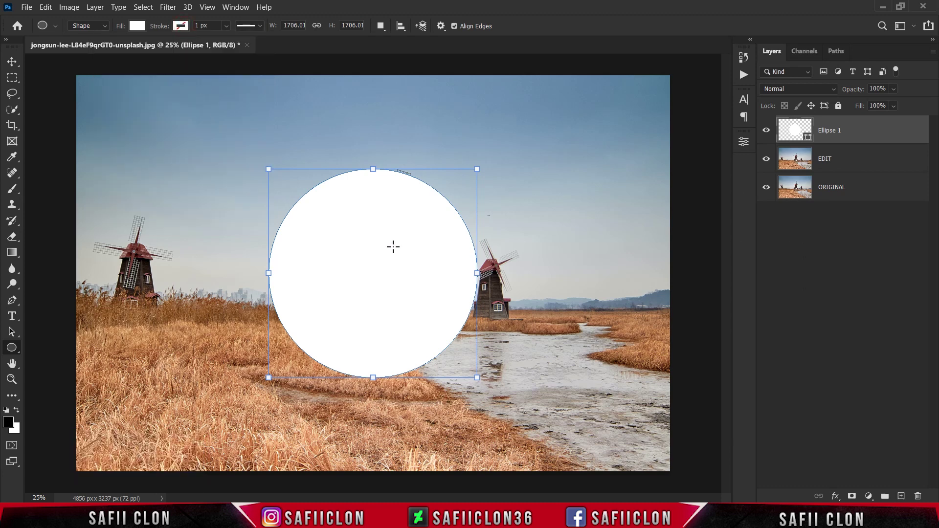
- Move the EDIT layer above the circle layer and apply the Twirl filter to it with an angle of 999°
{"action": "left_click", "coordinate": [851, 164]}
{"action": "left_click_drag", "start_coordinate": [854, 163], "coordinate": [845, 129]}
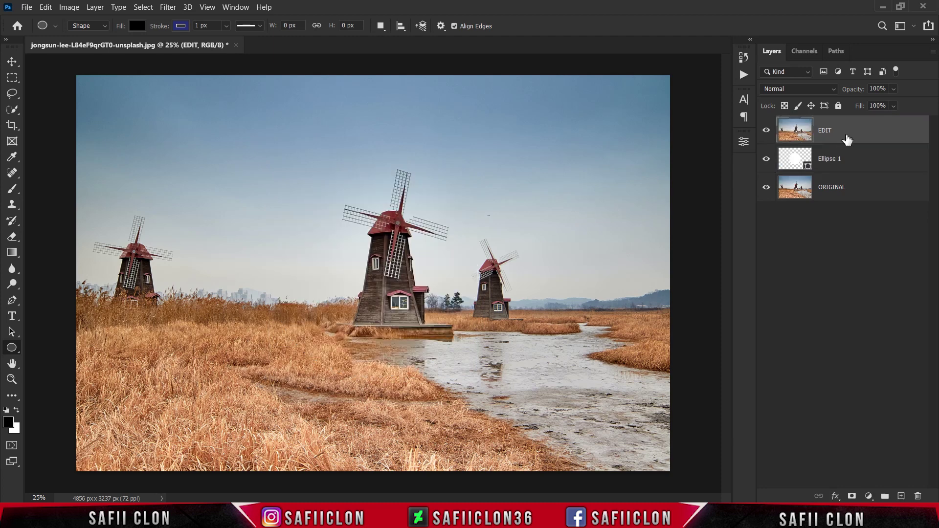
{"action": "left_click", "coordinate": [168, 7]}
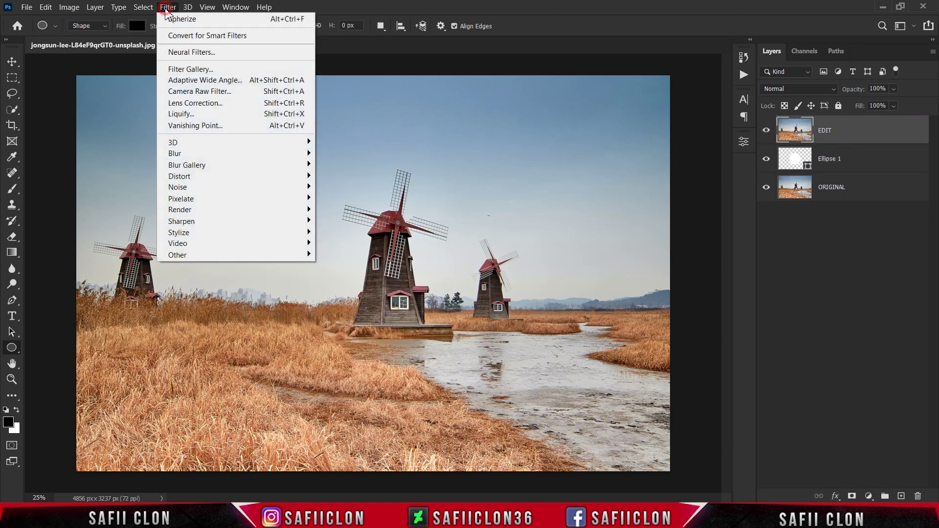
{"action": "mouse_move", "coordinate": [265, 177]}
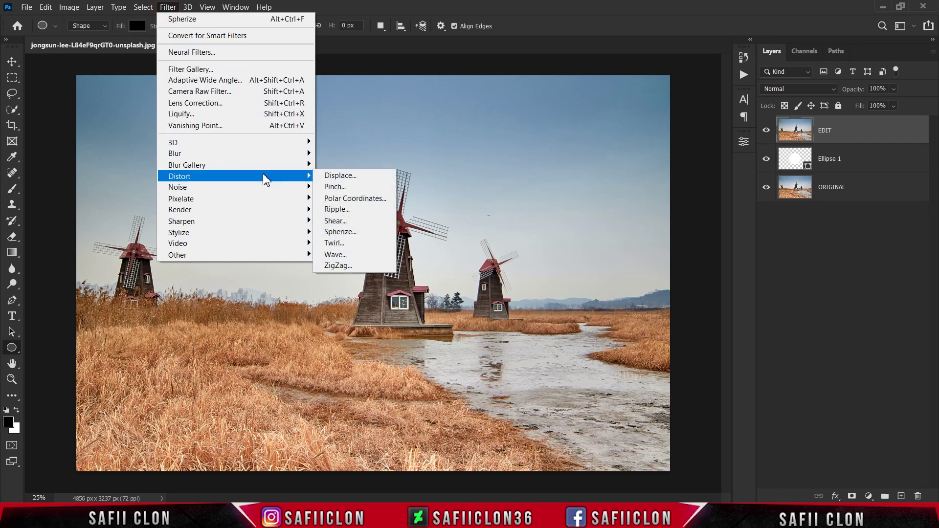
{"action": "left_click", "coordinate": [335, 243]}
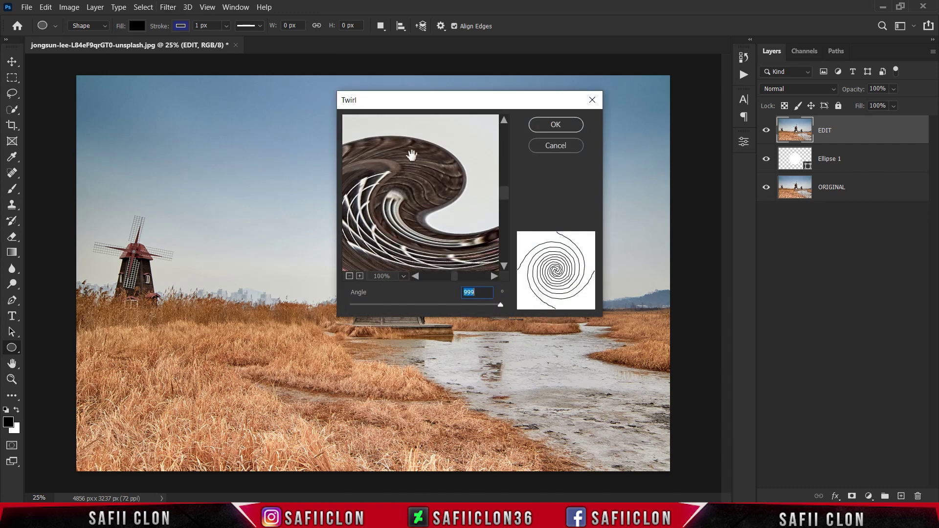
{"action": "left_click_drag", "start_coordinate": [415, 105], "coordinate": [553, 141]}
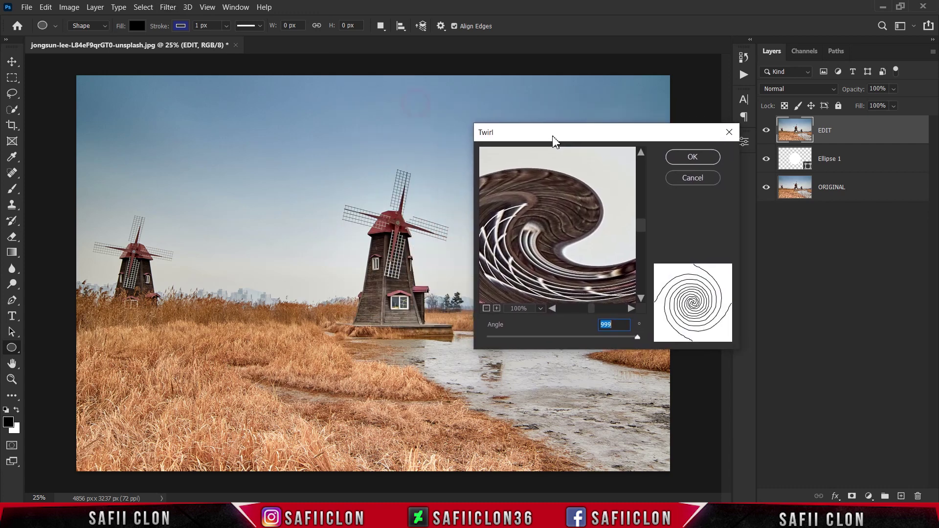
{"action": "left_click", "coordinate": [486, 308]}
{"action": "left_click", "coordinate": [486, 308]}
{"action": "left_click", "coordinate": [486, 308]}
{"action": "left_click", "coordinate": [486, 308]}
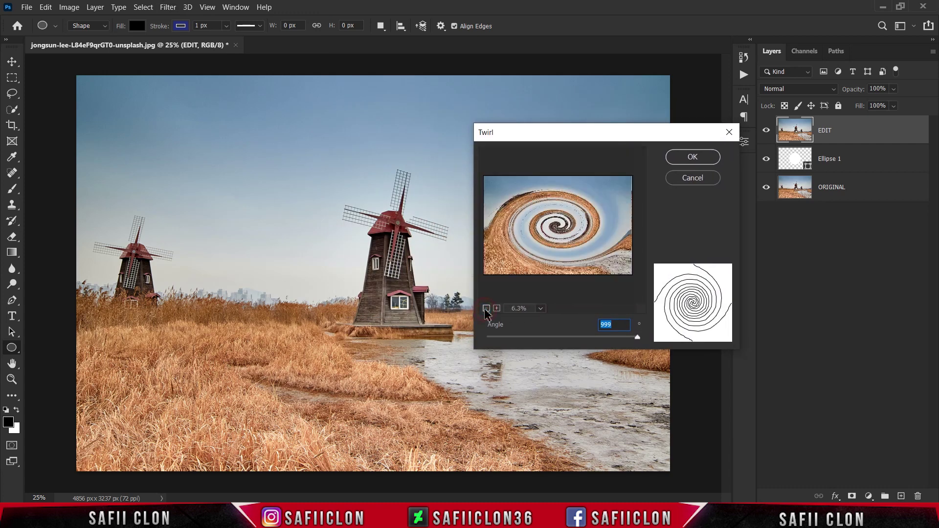
{"action": "mouse_move", "coordinate": [639, 339]}
{"action": "left_mouse_down"}
{"action": "mouse_move", "coordinate": [488, 342]}
{"action": "mouse_move", "coordinate": [643, 345]}
{"action": "left_mouse_up"}
{"action": "left_click", "coordinate": [692, 158]}
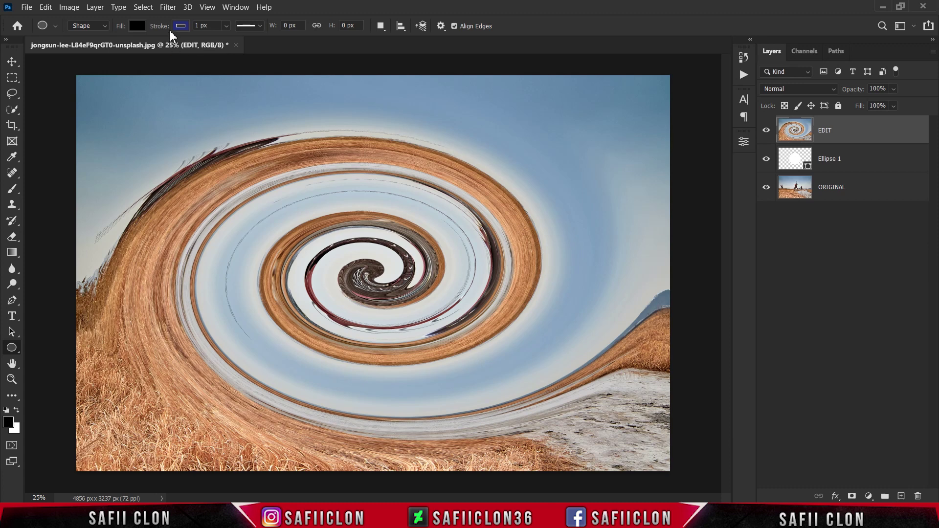
- Apply the Twirl filter to the EDIT layer again at 999° and clip the layer to the circle with a clipping mask
{"action": "left_click", "coordinate": [167, 7]}
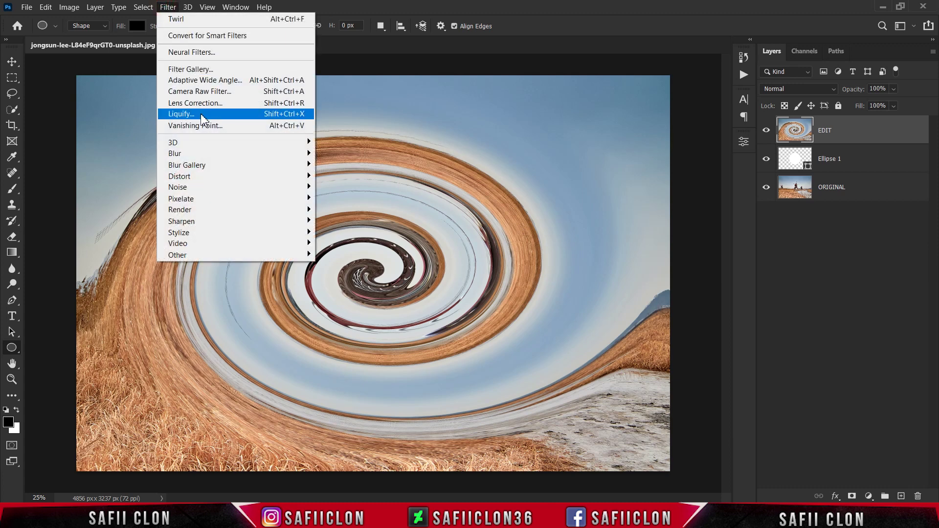
{"action": "mouse_move", "coordinate": [286, 176]}
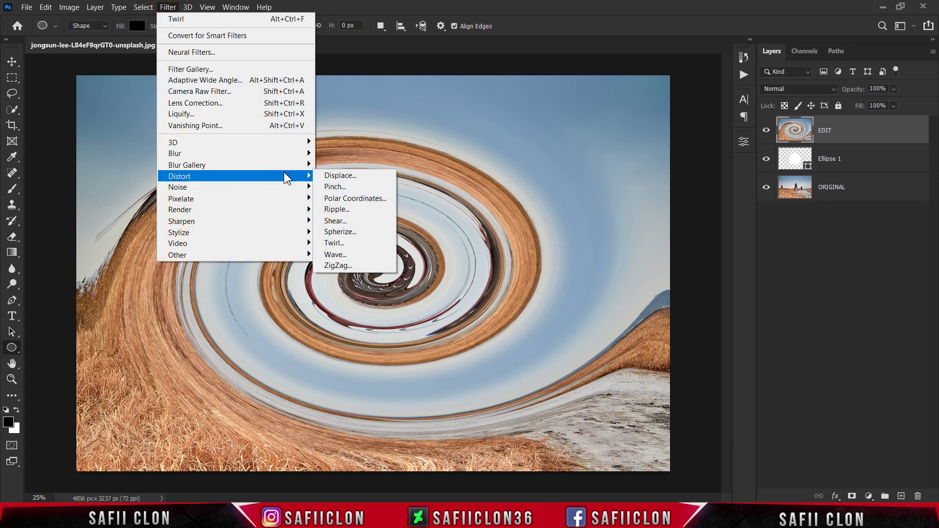
{"action": "left_click", "coordinate": [342, 244]}
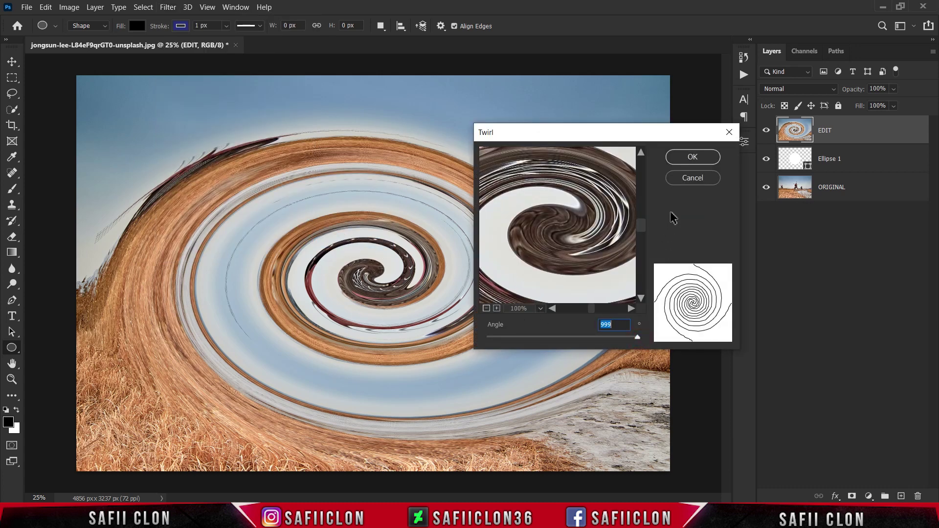
{"action": "left_click", "coordinate": [690, 158]}
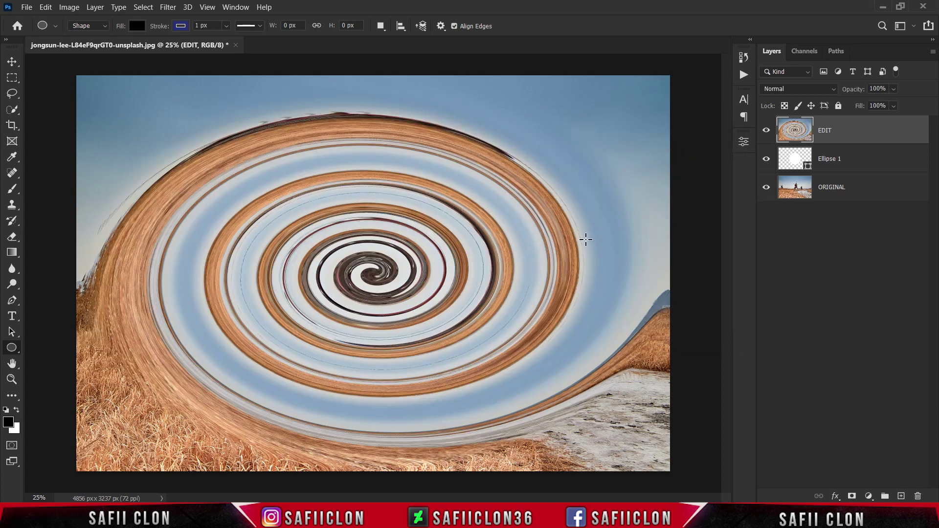
{"action": "right_click", "coordinate": [859, 132]}
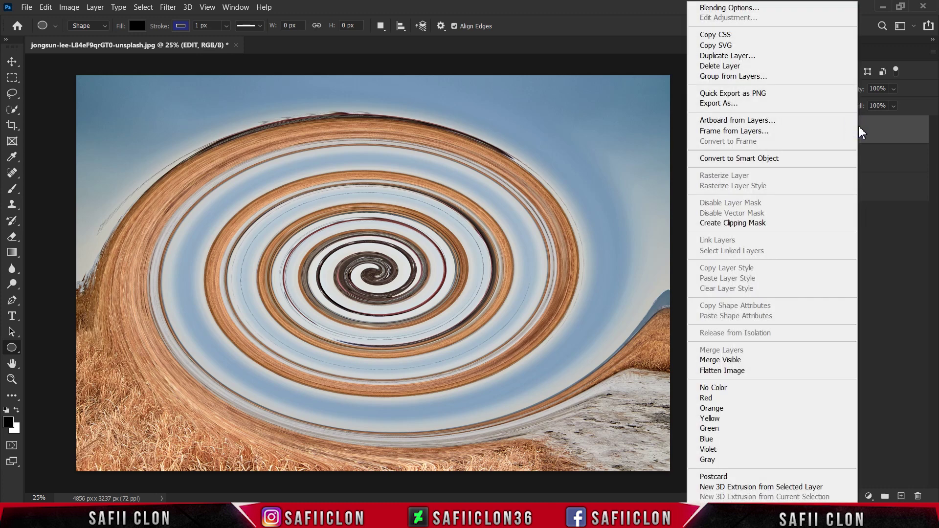
{"action": "left_click", "coordinate": [724, 229]}
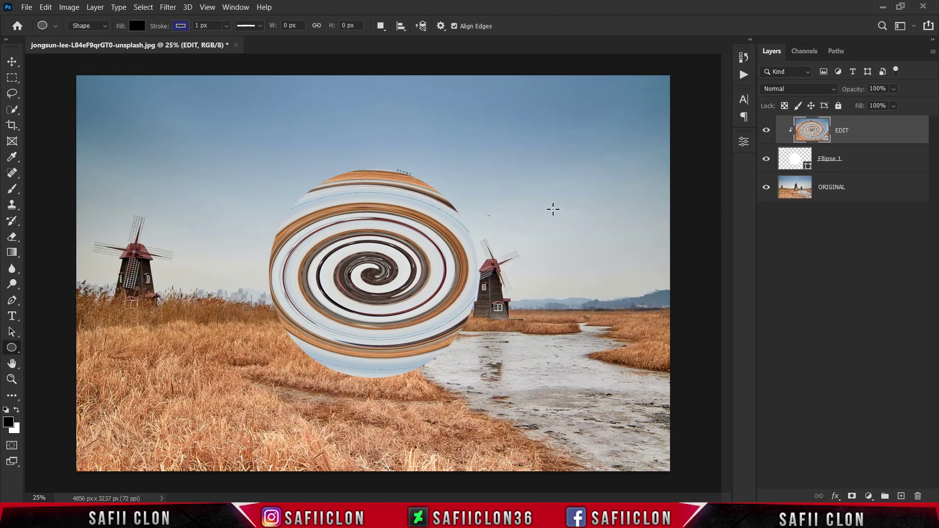
- Free-transform the EDIT layer to 66.08% width and 94.41% height, rotated to about -51.34°
{"action": "key", "text": "ctrl+t"}
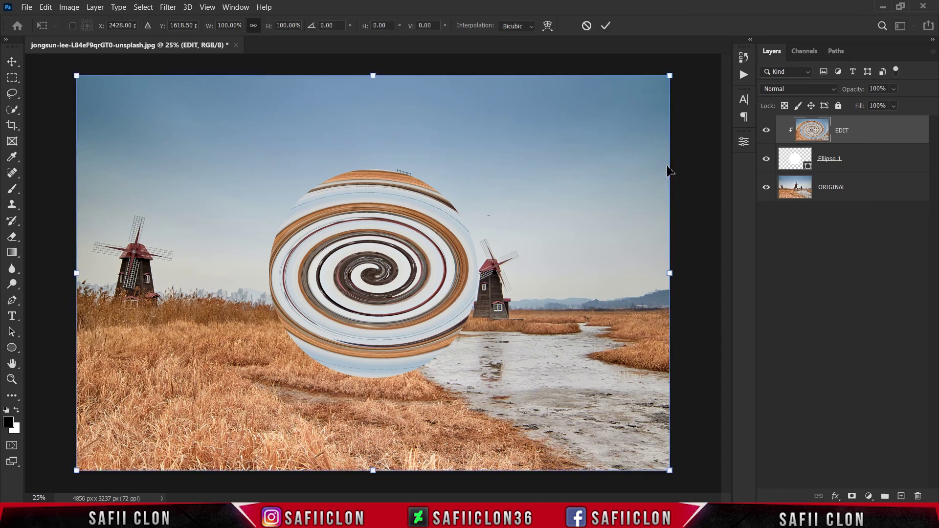
{"action": "left_click_drag", "start_coordinate": [670, 75], "coordinate": [652, 88]}
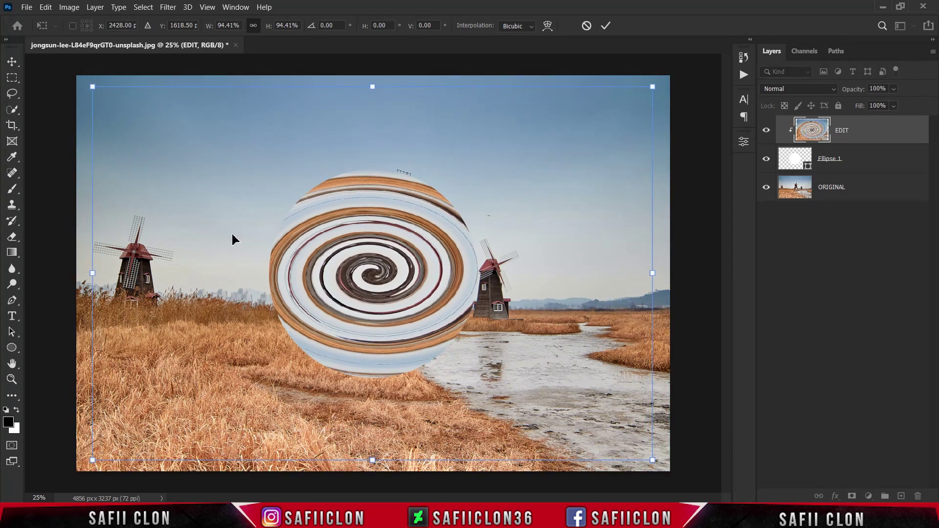
{"action": "left_click_drag", "start_coordinate": [96, 274], "coordinate": [179, 273]}
{"action": "left_click_drag", "start_coordinate": [585, 267], "coordinate": [520, 79]}
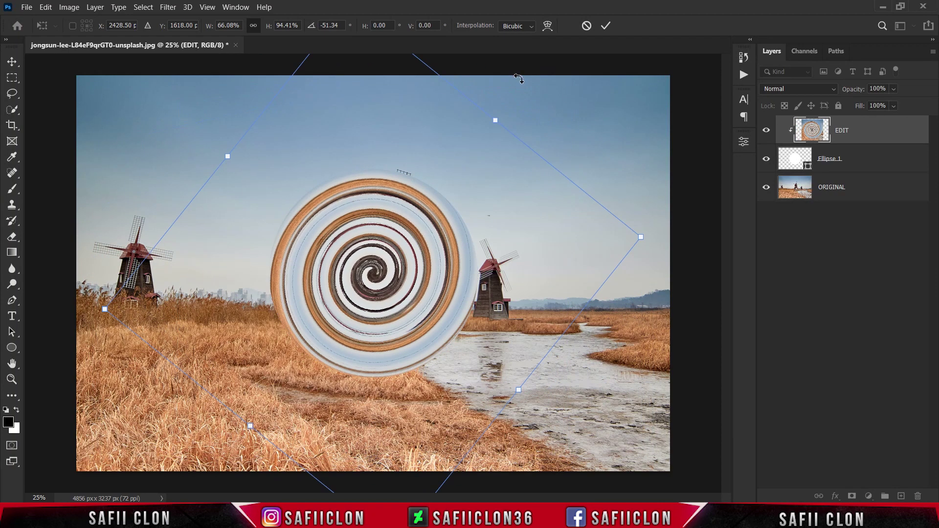
- Enlarge the swirl to 103.51% width and 136.52% height at -53.53°, moving its centre toward the circle's upper-right edge
{"action": "left_click_drag", "start_coordinate": [640, 237], "coordinate": [775, 202]}
{"action": "mouse_move", "coordinate": [607, 297]}
{"action": "left_mouse_down"}
{"action": "mouse_move", "coordinate": [649, 269]}
{"action": "mouse_move", "coordinate": [623, 210]}
{"action": "mouse_move", "coordinate": [631, 430]}
{"action": "mouse_move", "coordinate": [608, 237]}
{"action": "mouse_move", "coordinate": [635, 287]}
{"action": "mouse_move", "coordinate": [594, 308]}
{"action": "left_mouse_up"}
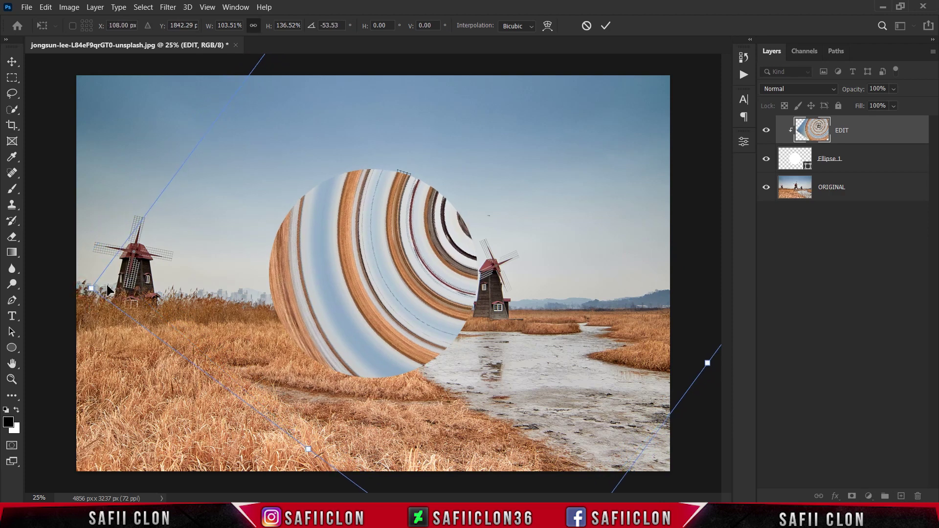
{"action": "left_click_drag", "start_coordinate": [366, 279], "coordinate": [377, 277]}
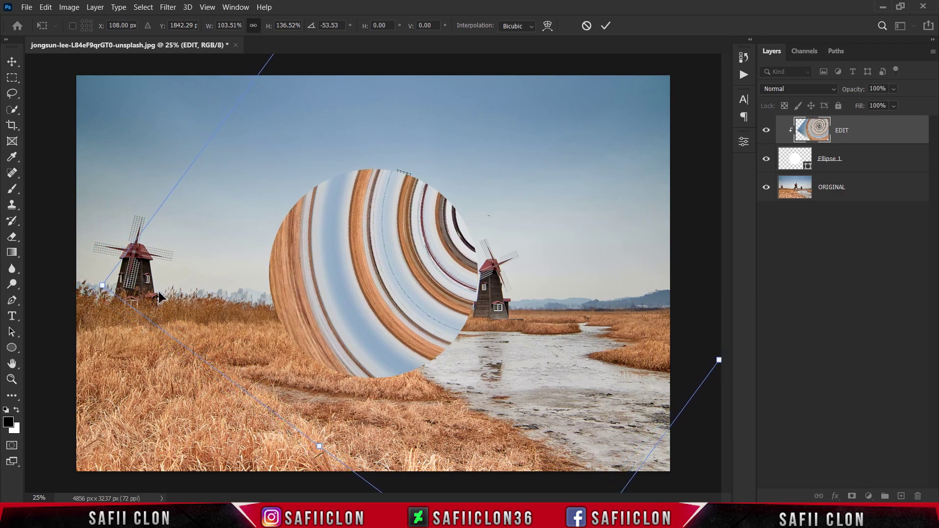
{"action": "left_click_drag", "start_coordinate": [101, 288], "coordinate": [49, 268]}
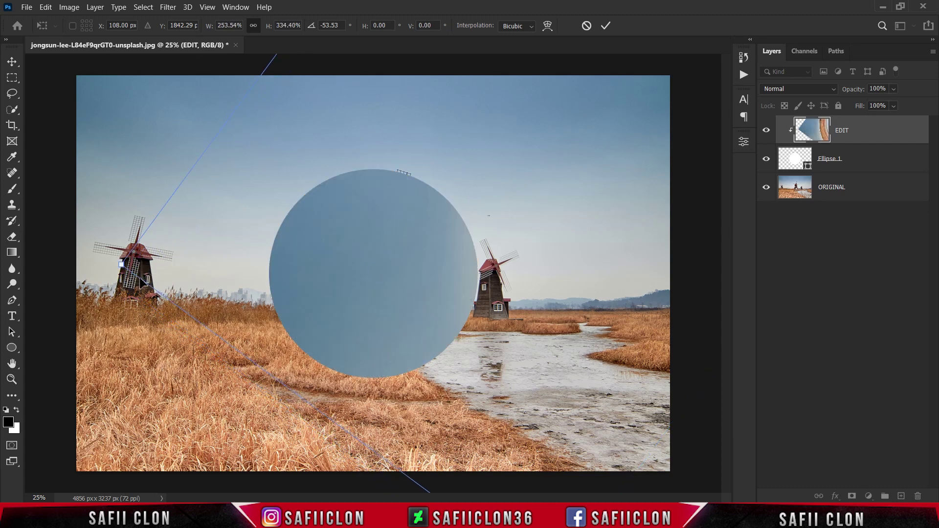
{"action": "key", "text": "ctrl+z"}
- Resize the swirl to 102.38% width and 135.04% height, rotate it to -50°, and apply the transform
{"action": "left_click_drag", "start_coordinate": [103, 286], "coordinate": [206, 263]}
{"action": "left_click_drag", "start_coordinate": [443, 271], "coordinate": [334, 263]}
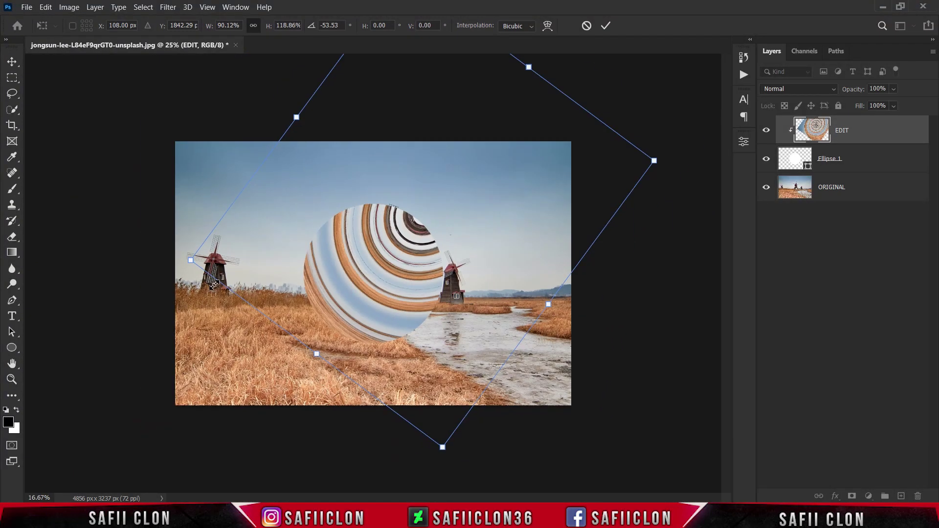
{"action": "key", "text": "ctrl+minus"}
{"action": "left_click_drag", "start_coordinate": [526, 65], "coordinate": [550, 51]}
{"action": "left_click_drag", "start_coordinate": [571, 305], "coordinate": [582, 309]}
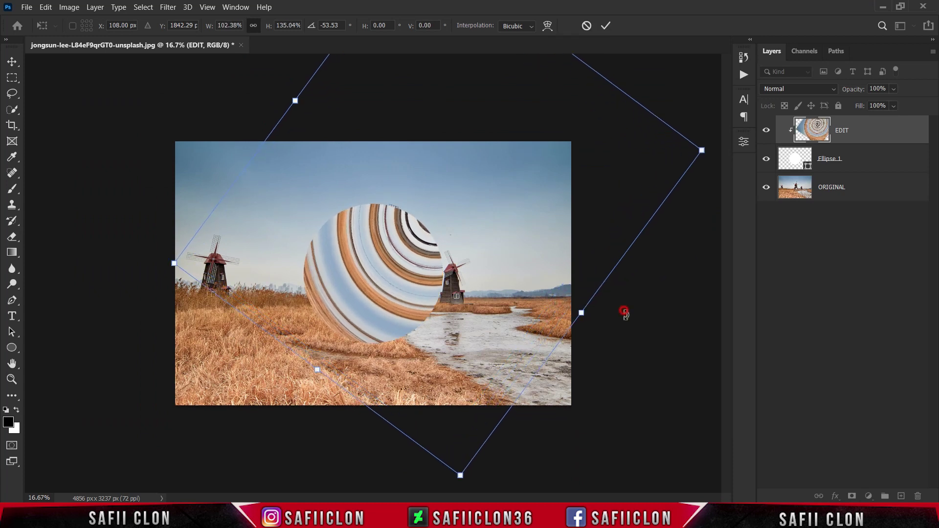
{"action": "left_click_drag", "start_coordinate": [162, 272], "coordinate": [157, 262]}
{"action": "left_click_drag", "start_coordinate": [448, 241], "coordinate": [461, 203]}
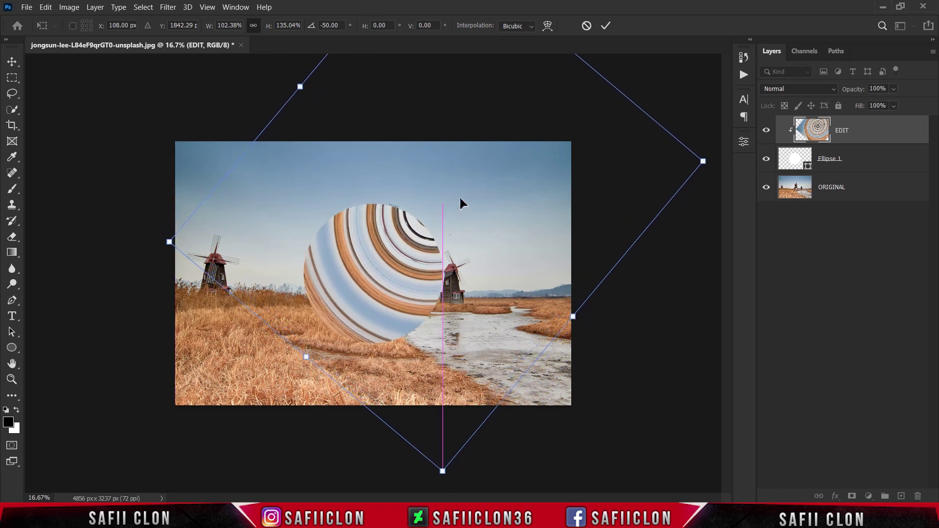
{"action": "left_click", "coordinate": [606, 26]}
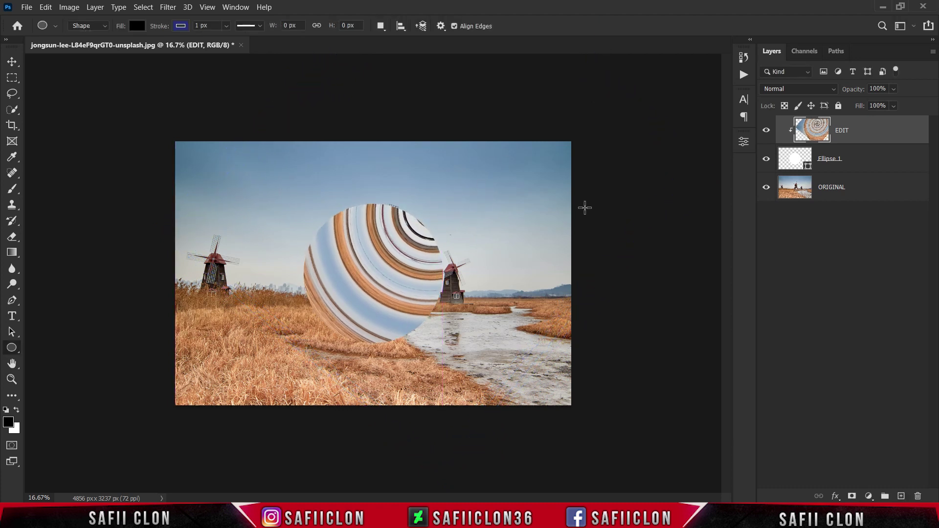
{"action": "key", "text": "ctrl+plus"}
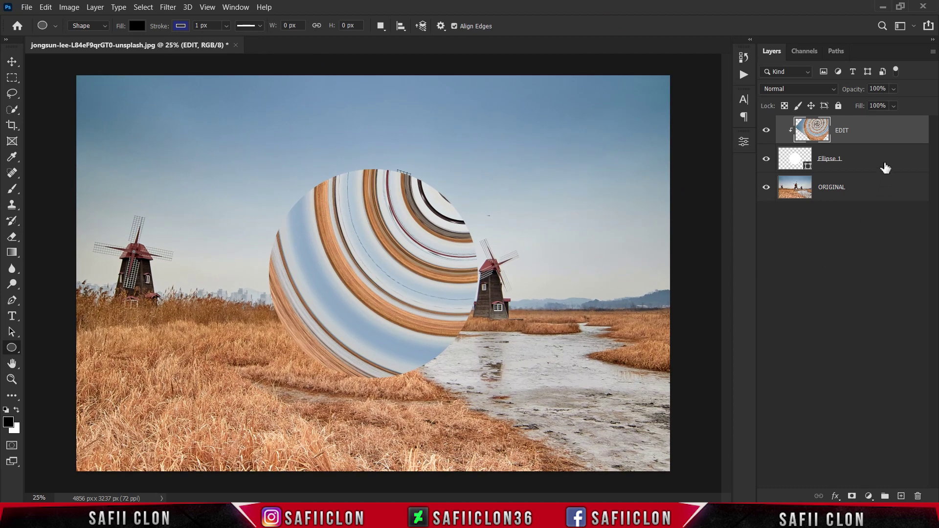
- Add a new layer above EDIT and set up a Soft Round brush at 448 px, 0% hardness and 70% opacity
{"action": "left_click", "coordinate": [901, 495]}
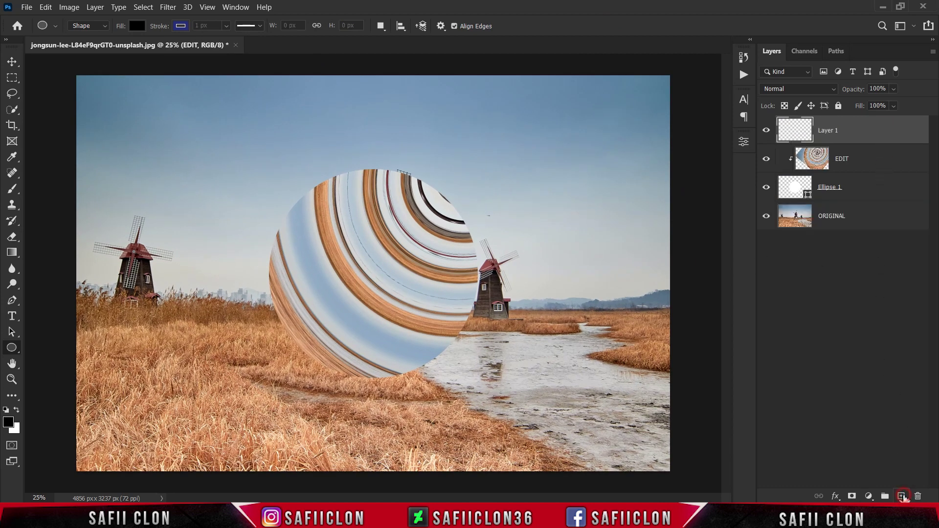
{"action": "left_click", "coordinate": [846, 132]}
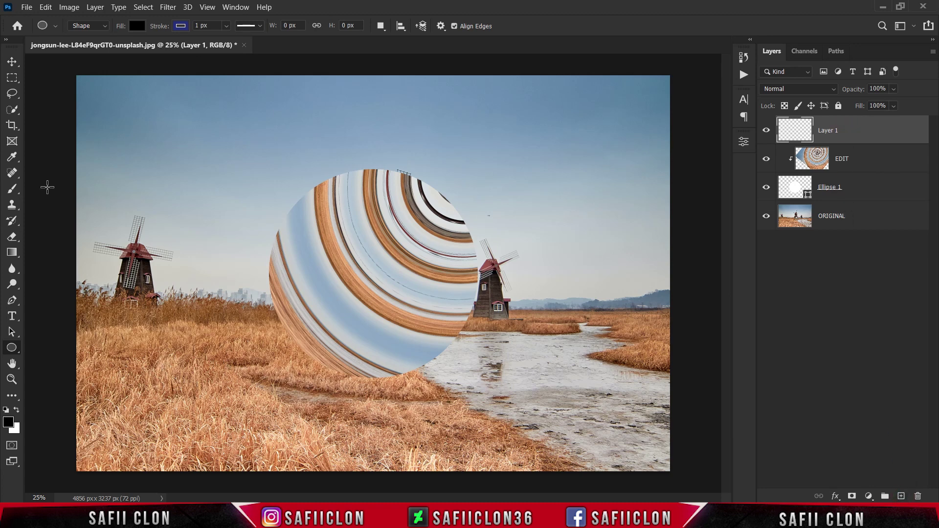
{"action": "left_click", "coordinate": [12, 188]}
{"action": "left_click", "coordinate": [42, 187]}
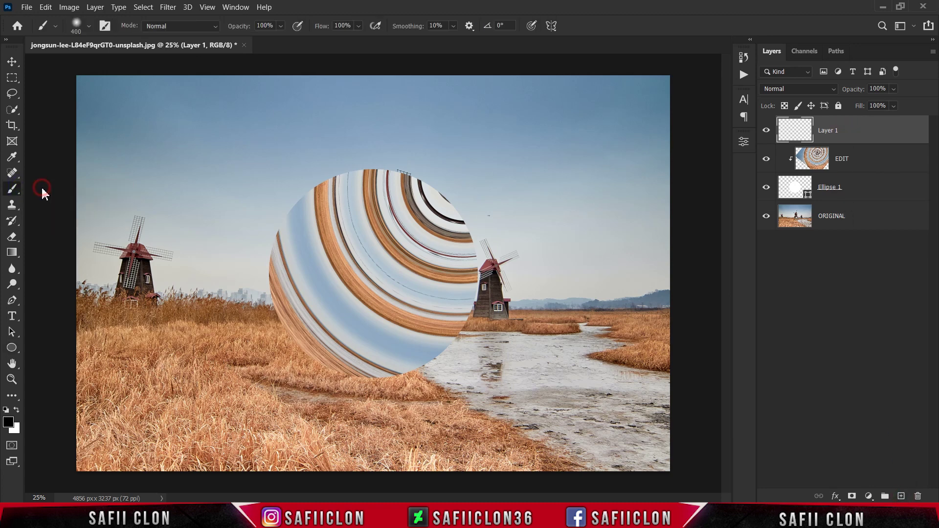
{"action": "left_click", "coordinate": [90, 26]}
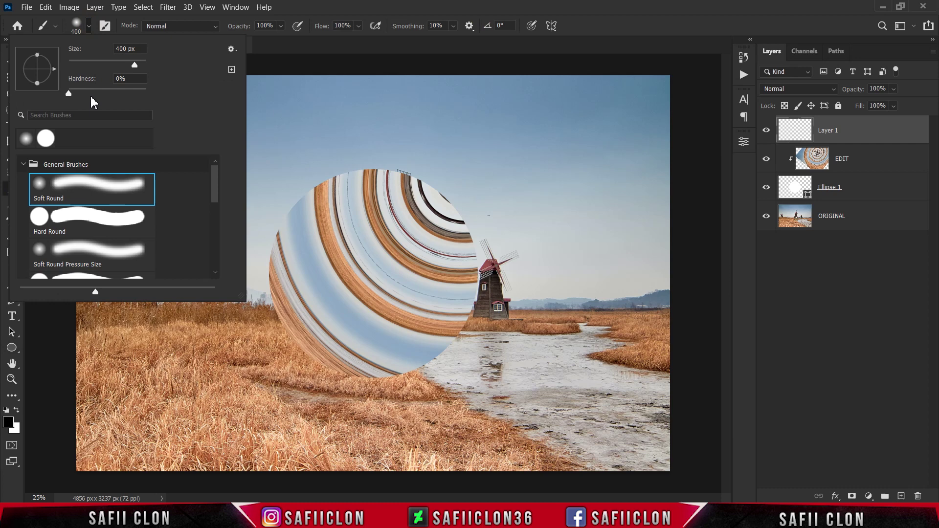
{"action": "left_click", "coordinate": [95, 186]}
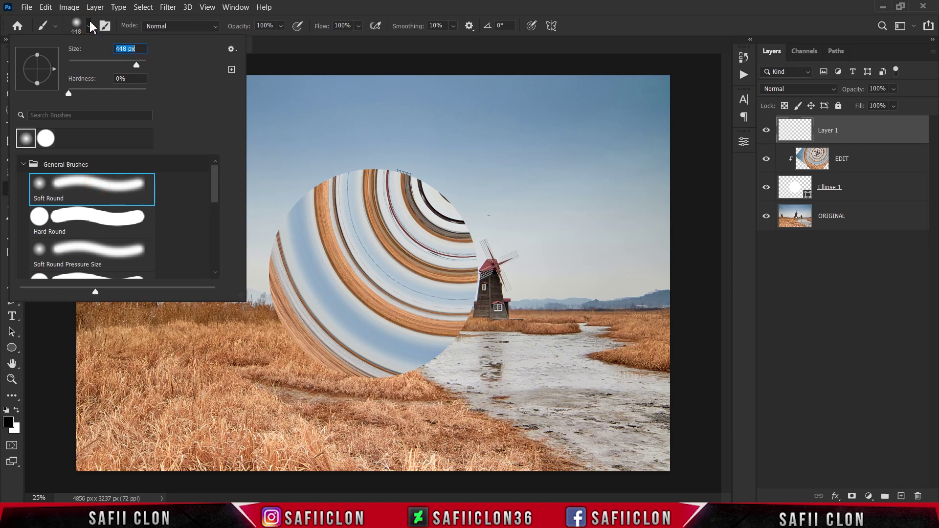
{"action": "left_click", "coordinate": [230, 54]}
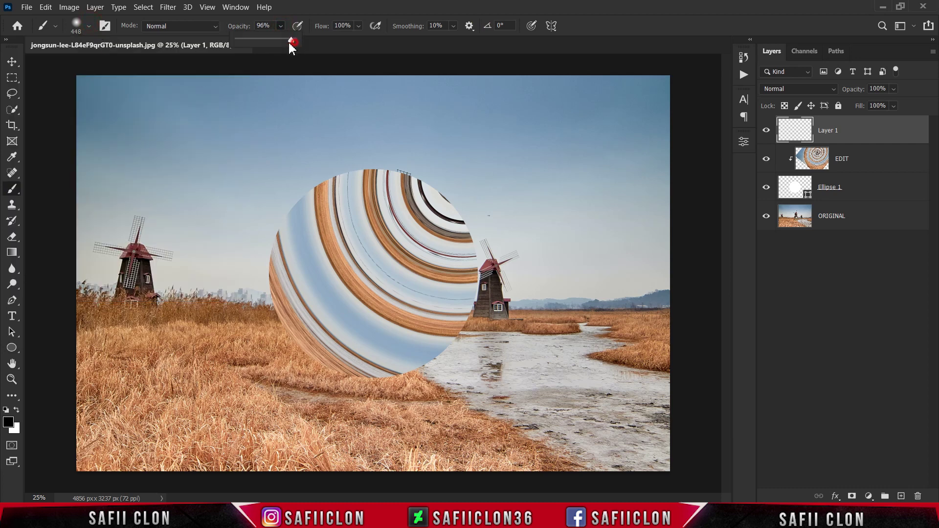
{"action": "left_click_drag", "start_coordinate": [276, 42], "coordinate": [280, 34]}
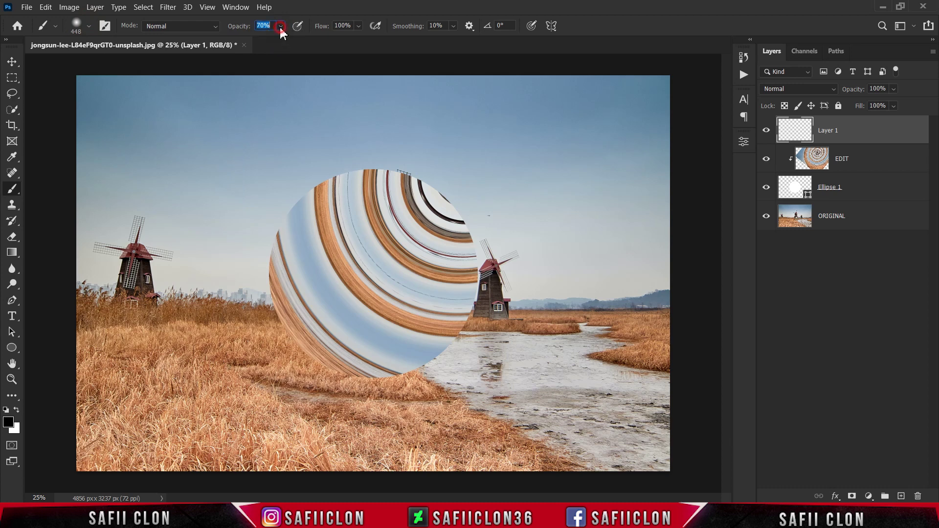
- Paint a black (000000) shadow along the circle's lower-left edge on Layer 1 and clip the layer to the circle
{"action": "left_click", "coordinate": [10, 423]}
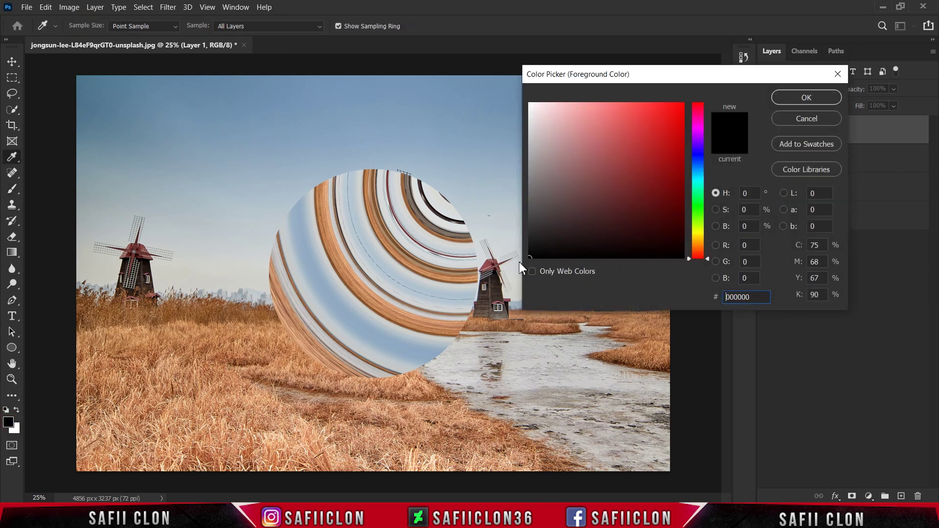
{"action": "left_click", "coordinate": [802, 98]}
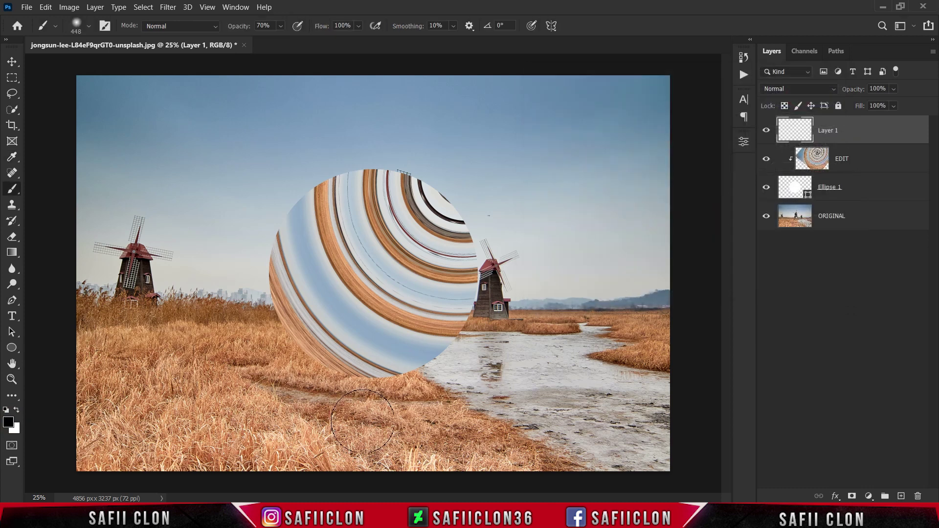
{"action": "mouse_move", "coordinate": [362, 420]}
{"action": "left_mouse_down"}
{"action": "mouse_move", "coordinate": [381, 407]}
{"action": "mouse_move", "coordinate": [331, 391]}
{"action": "mouse_move", "coordinate": [276, 352]}
{"action": "mouse_move", "coordinate": [257, 314]}
{"action": "mouse_move", "coordinate": [306, 380]}
{"action": "mouse_move", "coordinate": [357, 400]}
{"action": "mouse_move", "coordinate": [393, 400]}
{"action": "mouse_move", "coordinate": [341, 394]}
{"action": "mouse_move", "coordinate": [265, 331]}
{"action": "mouse_move", "coordinate": [316, 381]}
{"action": "mouse_move", "coordinate": [378, 394]}
{"action": "mouse_move", "coordinate": [408, 386]}
{"action": "mouse_move", "coordinate": [333, 395]}
{"action": "mouse_move", "coordinate": [266, 357]}
{"action": "mouse_move", "coordinate": [245, 269]}
{"action": "mouse_move", "coordinate": [294, 377]}
{"action": "left_mouse_up"}
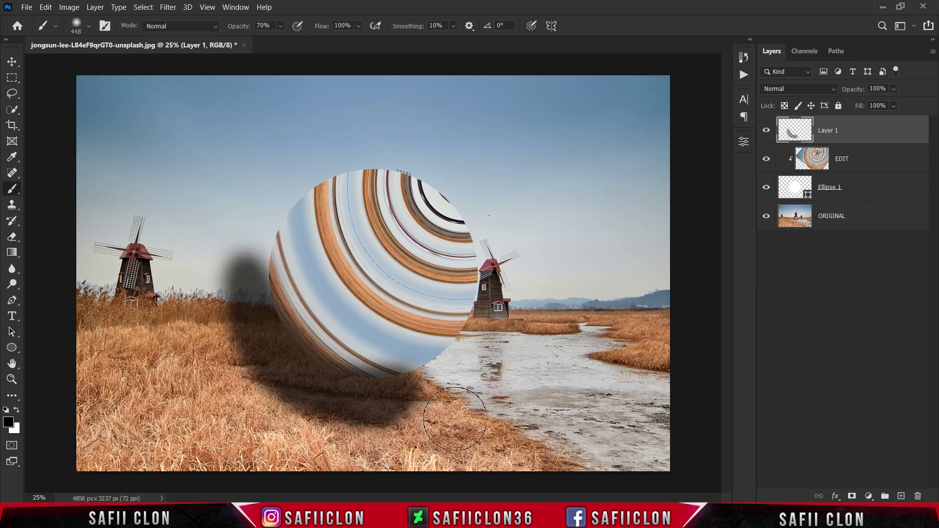
{"action": "right_click", "coordinate": [867, 133]}
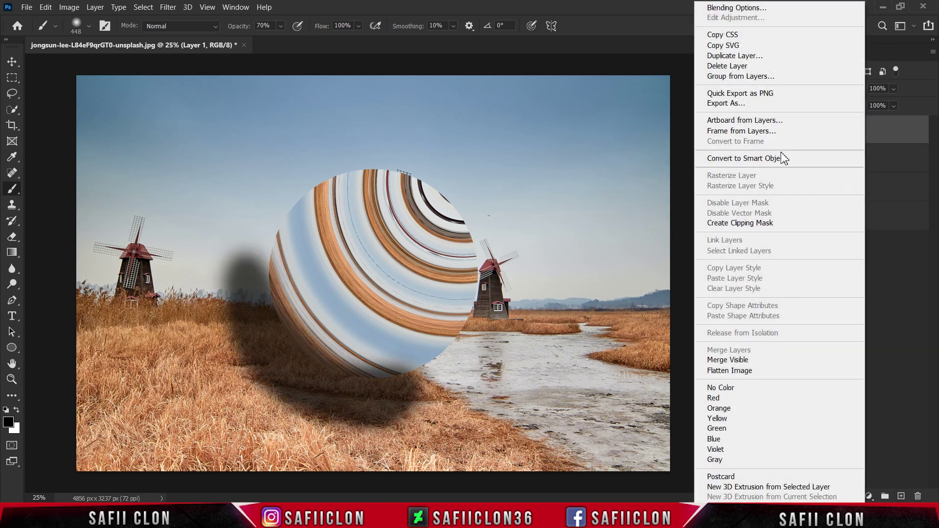
{"action": "left_click", "coordinate": [717, 223]}
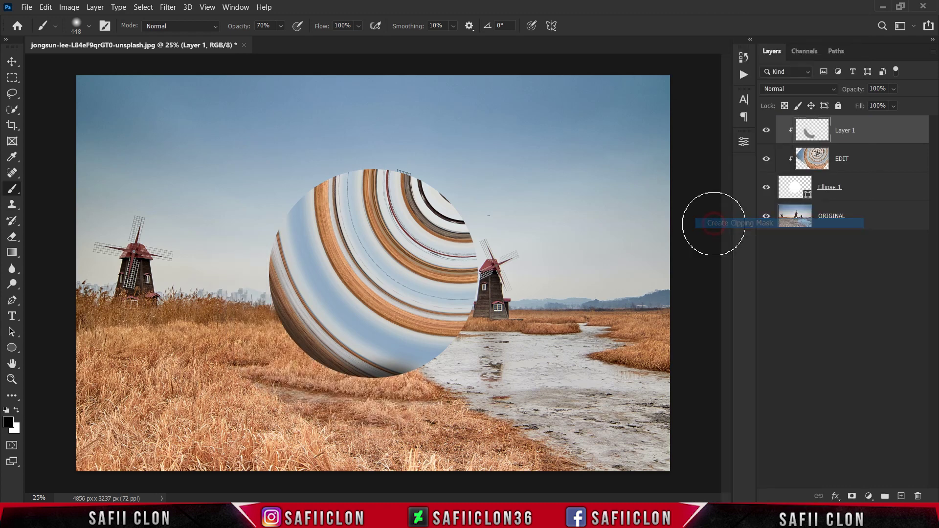
- Deepen the black shading along the circle's left and lower edge, enlarging the brush to 500 px and 800 px
{"action": "mouse_move", "coordinate": [373, 407]}
{"action": "left_mouse_down"}
{"action": "mouse_move", "coordinate": [324, 384]}
{"action": "mouse_move", "coordinate": [367, 392]}
{"action": "mouse_move", "coordinate": [323, 391]}
{"action": "mouse_move", "coordinate": [294, 372]}
{"action": "left_mouse_up"}
{"action": "key", "text": "bracketright"}
{"action": "mouse_move", "coordinate": [242, 288]}
{"action": "left_mouse_down"}
{"action": "mouse_move", "coordinate": [221, 204]}
{"action": "mouse_move", "coordinate": [247, 209]}
{"action": "left_mouse_up"}
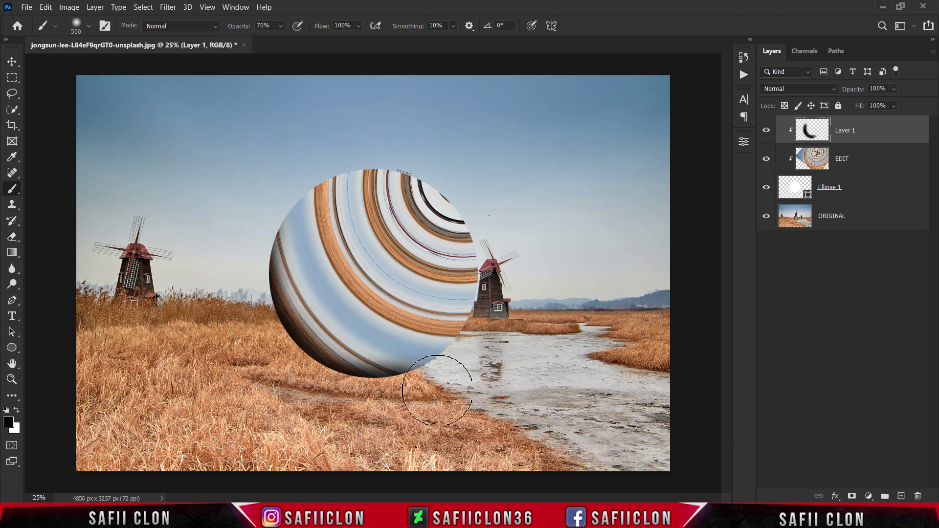
{"action": "key", "text": "bracketright"}
{"action": "key", "text": "bracketright"}
{"action": "key", "text": "bracketright"}
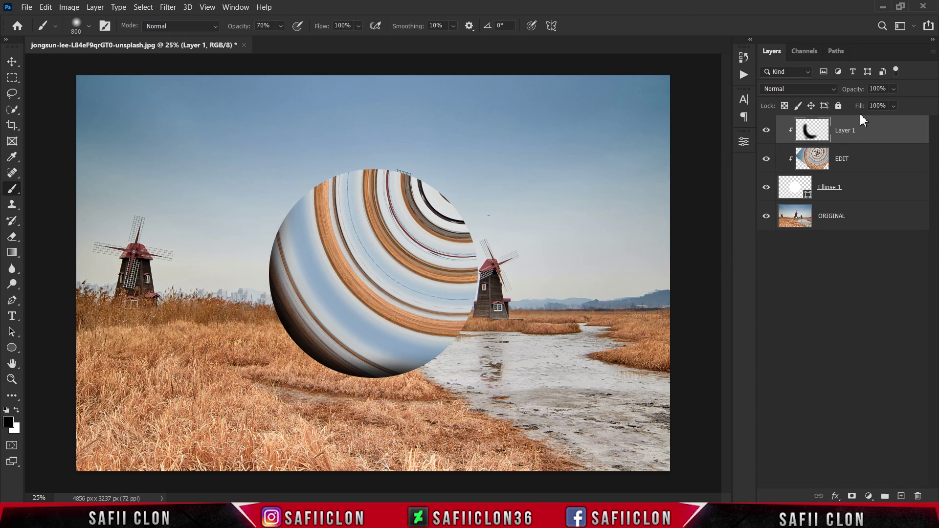
- Set Layer 1 to Soft Light with 77% fill and dab more black shading at the circle's lower edge
{"action": "left_click", "coordinate": [833, 91]}
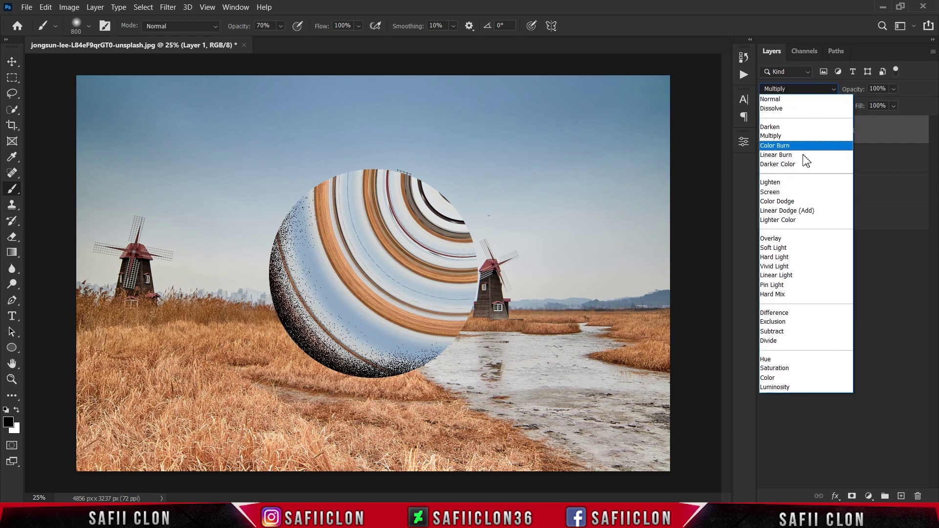
{"action": "left_click", "coordinate": [781, 250]}
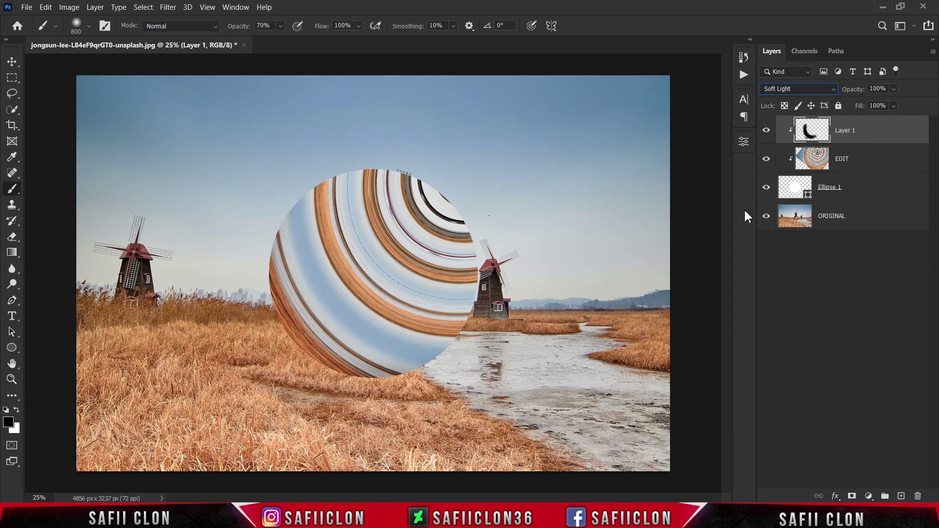
{"action": "left_click", "coordinate": [893, 106]}
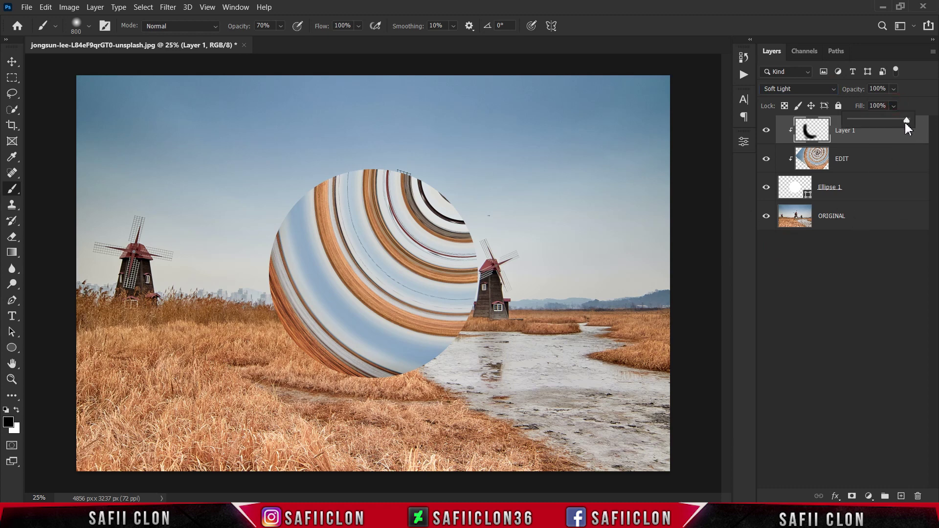
{"action": "left_click_drag", "start_coordinate": [896, 124], "coordinate": [894, 117]}
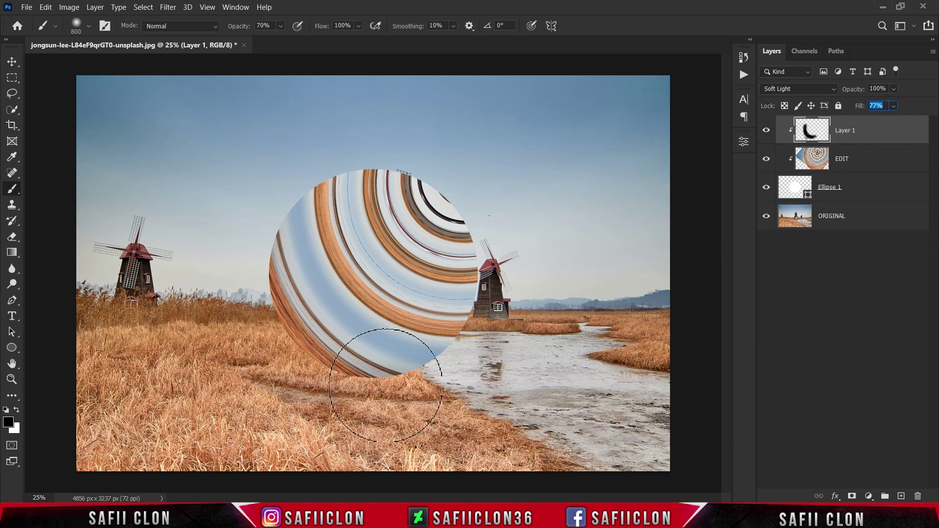
{"action": "left_click", "coordinate": [376, 407]}
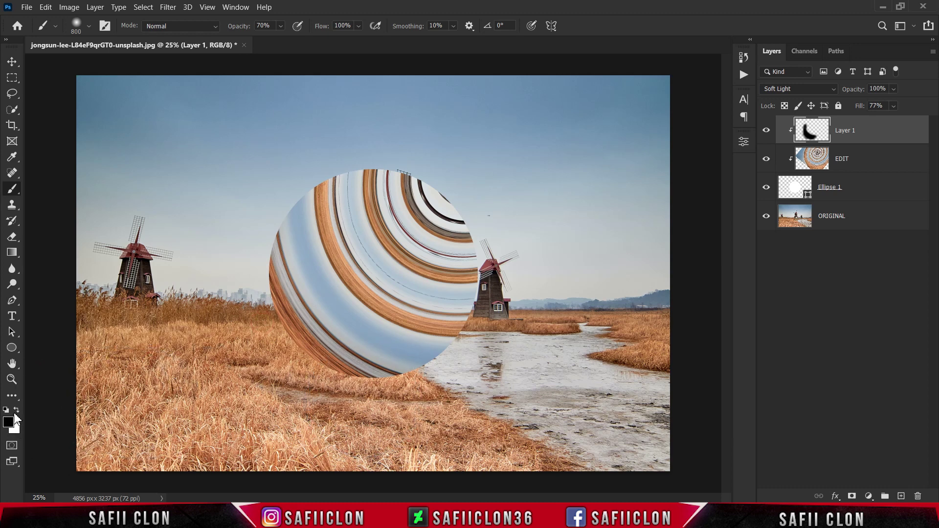
- Set the foreground color to white (ffffff) and paint a highlight along the circle's top and right edge on Layer 1
{"action": "left_click", "coordinate": [10, 424]}
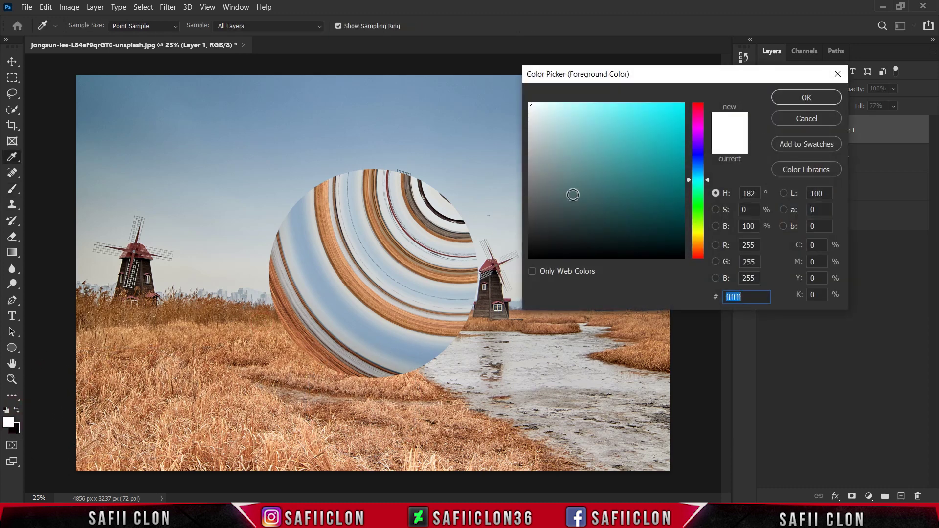
{"action": "left_click_drag", "start_coordinate": [572, 194], "coordinate": [528, 99]}
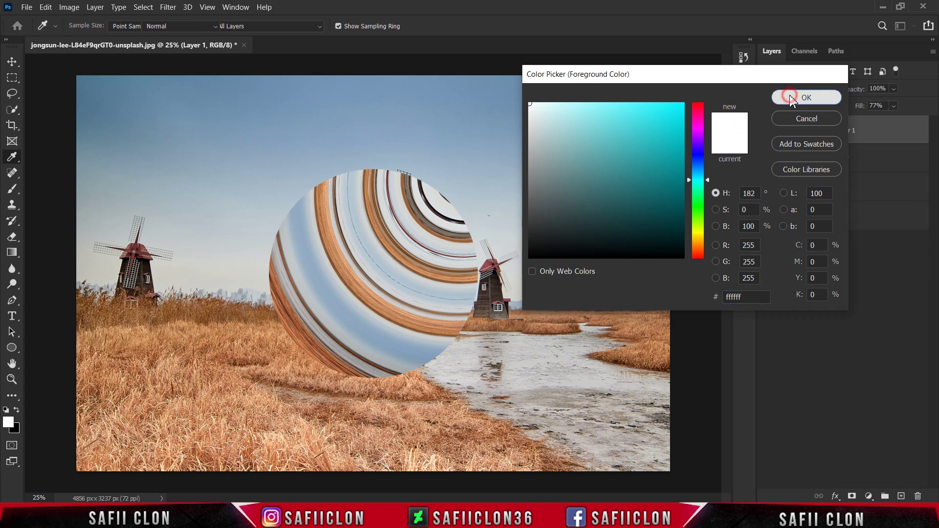
{"action": "left_click", "coordinate": [783, 100]}
{"action": "left_click_drag", "start_coordinate": [418, 138], "coordinate": [493, 267]}
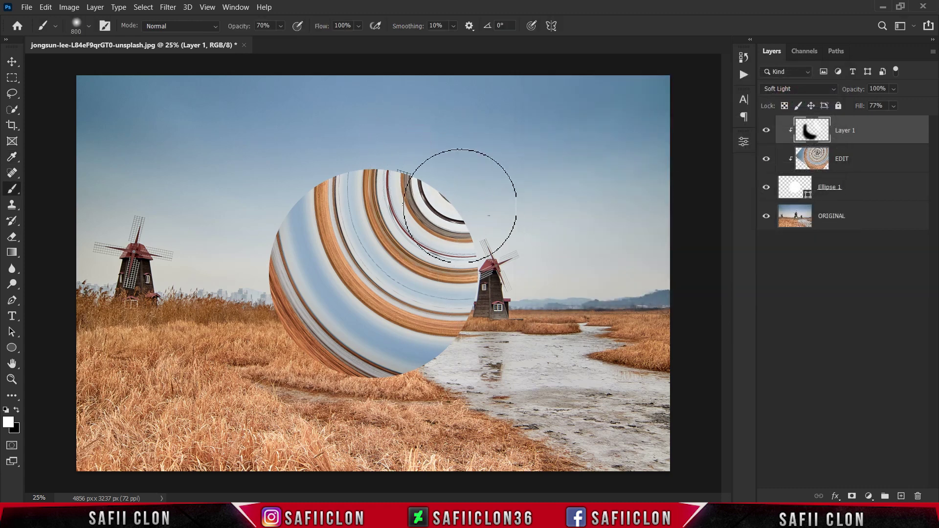
{"action": "left_click_drag", "start_coordinate": [465, 203], "coordinate": [483, 231]}
{"action": "left_click_drag", "start_coordinate": [474, 148], "coordinate": [509, 358]}
{"action": "left_click_drag", "start_coordinate": [483, 322], "coordinate": [437, 126]}
{"action": "left_click_drag", "start_coordinate": [505, 212], "coordinate": [391, 137]}
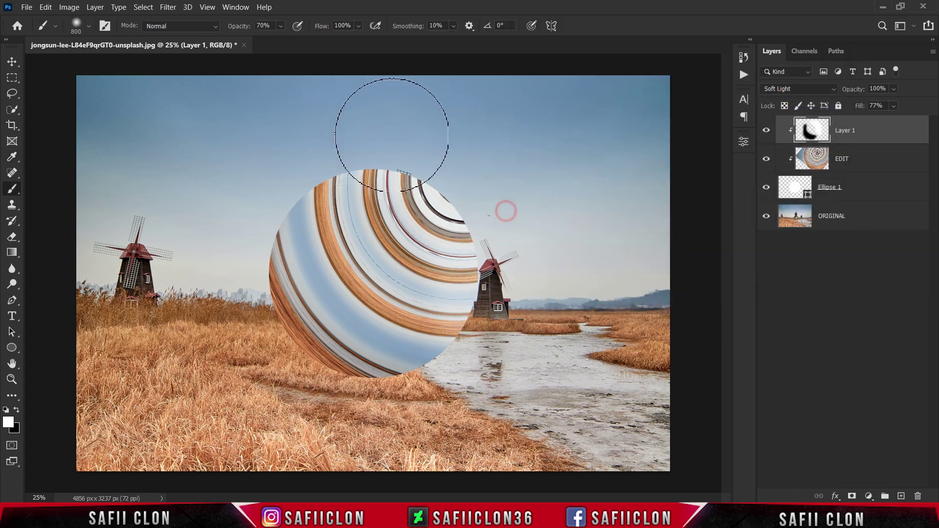
{"action": "mouse_move", "coordinate": [478, 288]}
{"action": "left_mouse_down"}
{"action": "mouse_move", "coordinate": [417, 127]}
{"action": "mouse_move", "coordinate": [470, 323]}
{"action": "mouse_move", "coordinate": [506, 294]}
{"action": "left_mouse_up"}
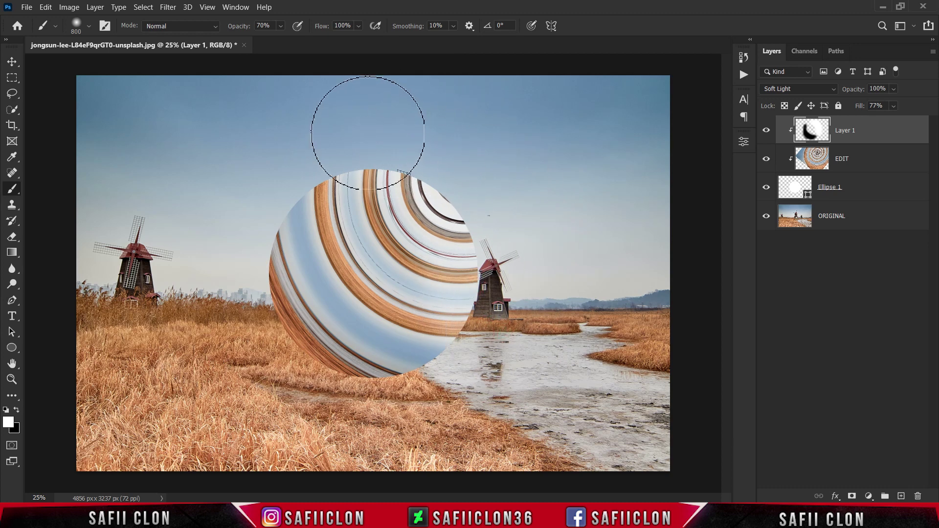
- Reduce the brush to 500 px and toggle Layer 1's visibility to compare the sphere with and without its shading
{"action": "key", "text": "bracketleft"}
{"action": "key", "text": "bracketleft"}
{"action": "key", "text": "bracketleft"}
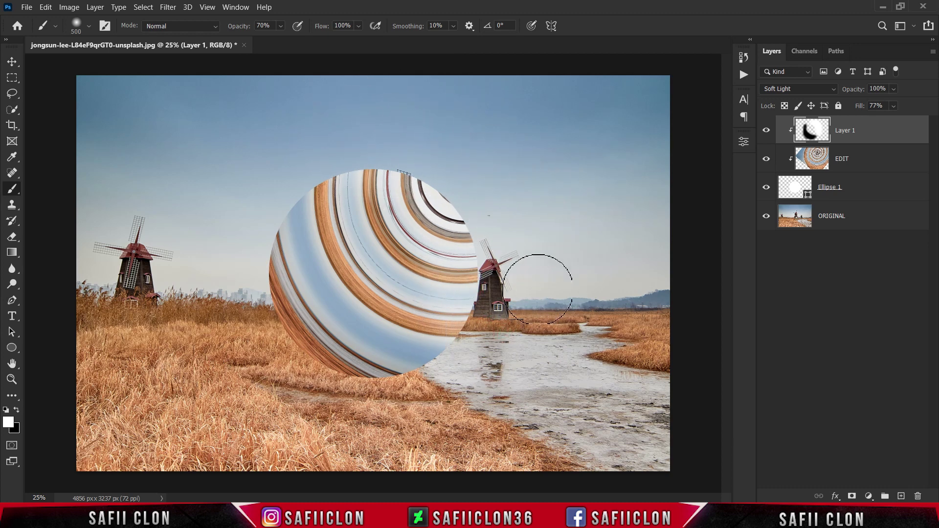
{"action": "left_click", "coordinate": [766, 131]}
{"action": "left_click", "coordinate": [767, 132]}
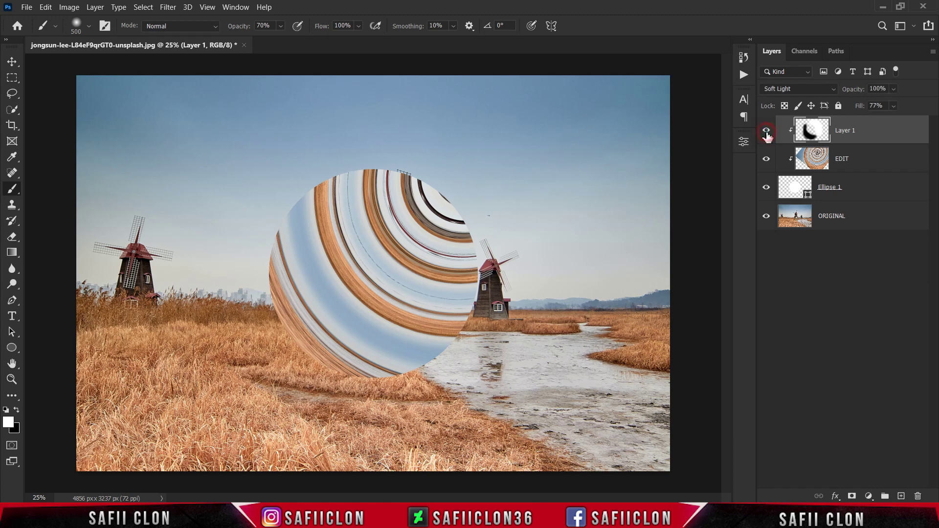
{"action": "left_click", "coordinate": [766, 132]}
{"action": "left_click", "coordinate": [766, 132]}
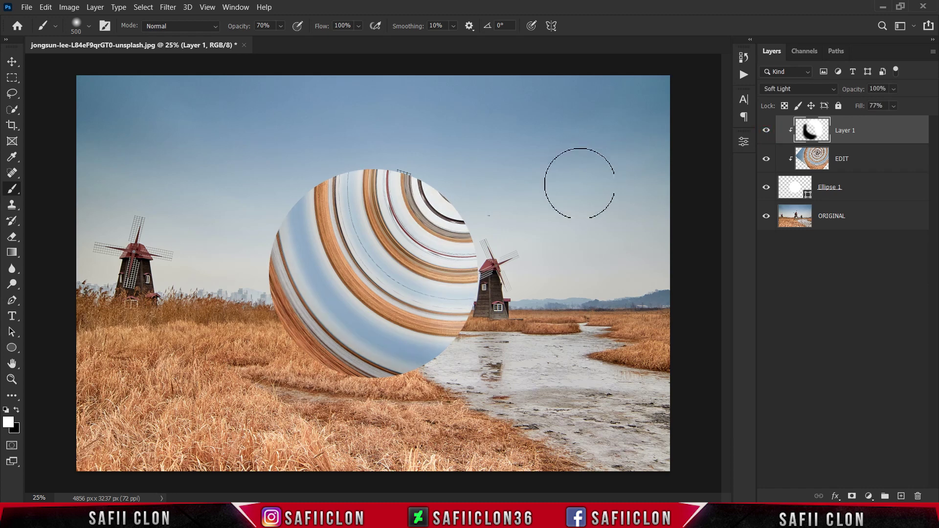
- Add an Inner Shadow layer style to Ellipse 1 with Hard Light blend mode and black color (000000)
{"action": "left_click", "coordinate": [864, 191]}
{"action": "right_click", "coordinate": [861, 188]}
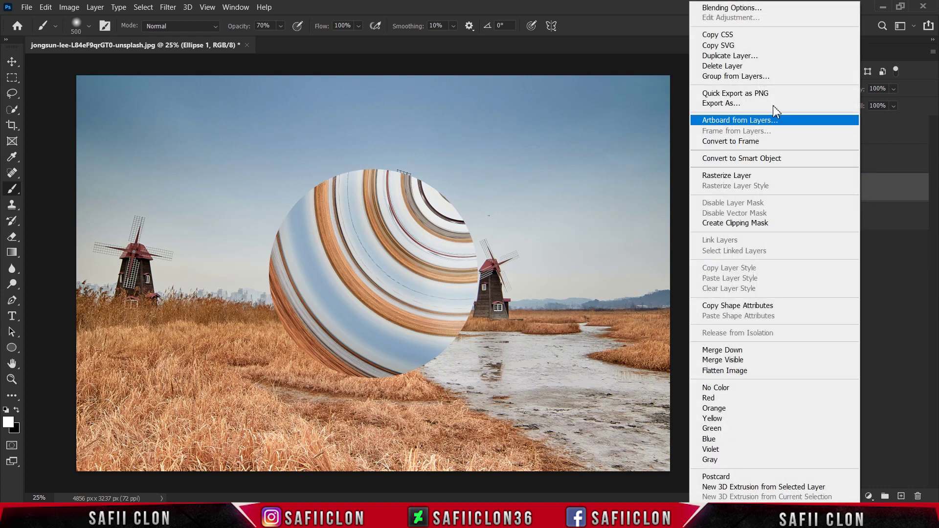
{"action": "left_click", "coordinate": [725, 13]}
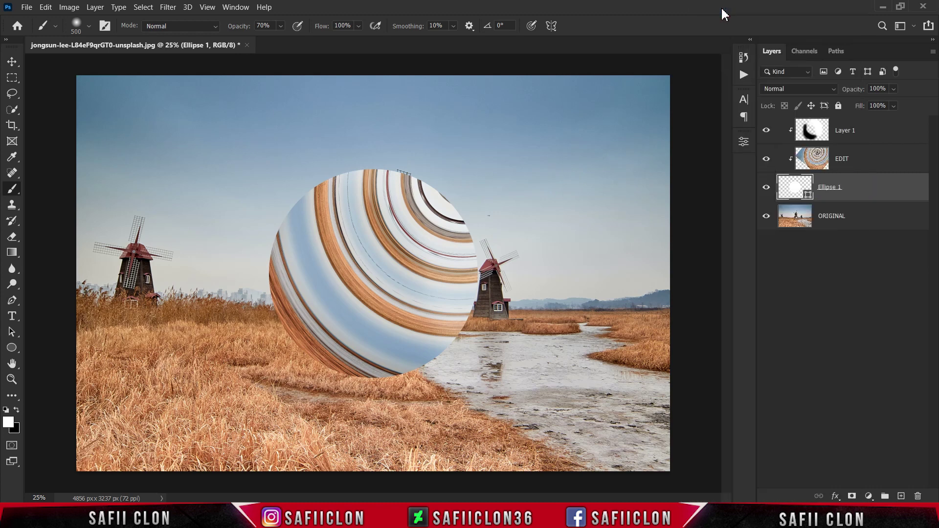
{"action": "left_click_drag", "start_coordinate": [543, 107], "coordinate": [621, 119]}
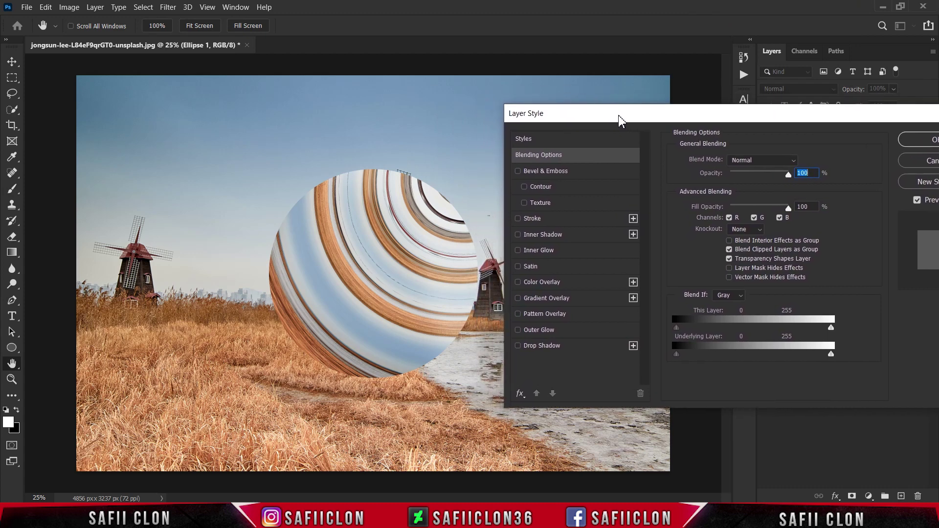
{"action": "left_click", "coordinate": [558, 236]}
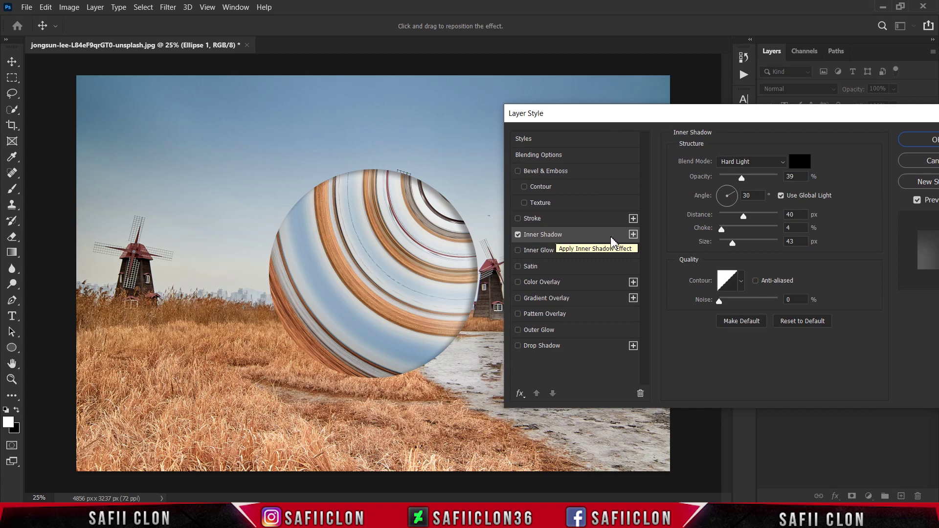
{"action": "left_click", "coordinate": [750, 163]}
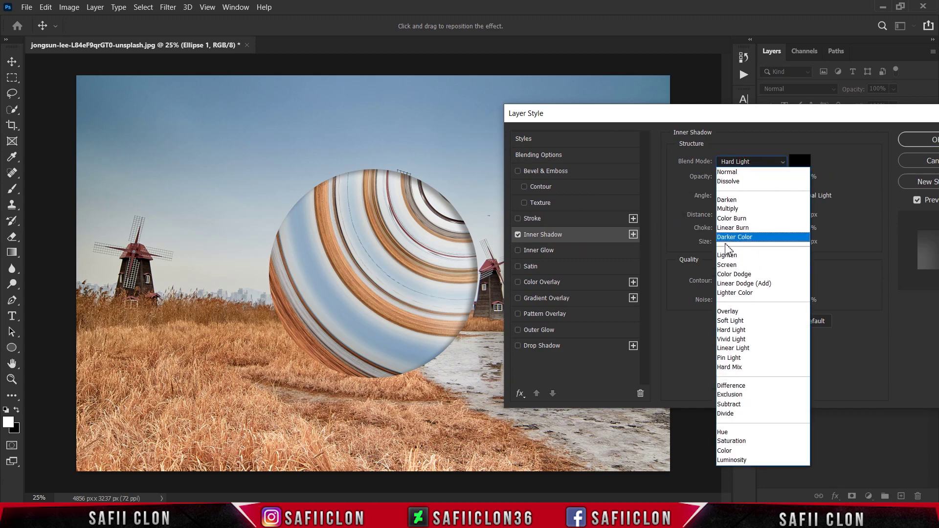
{"action": "left_click", "coordinate": [735, 331]}
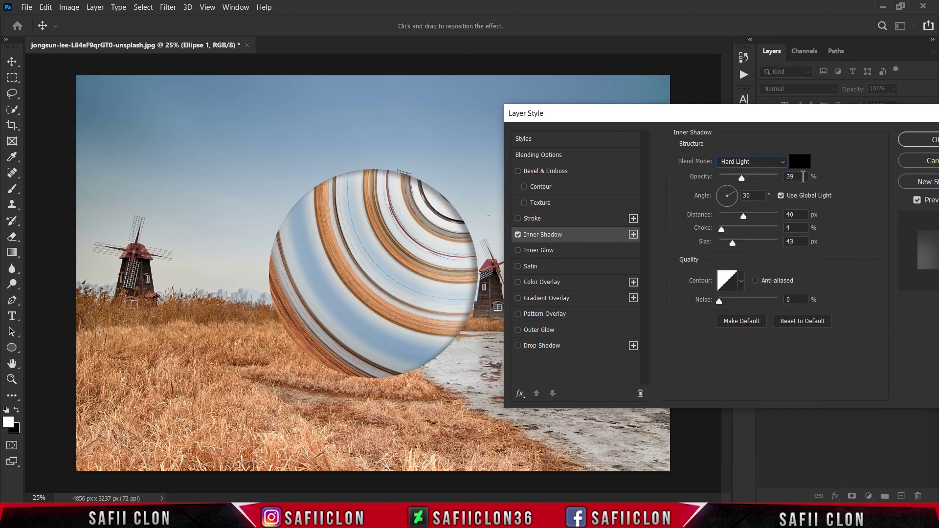
{"action": "left_click", "coordinate": [800, 162]}
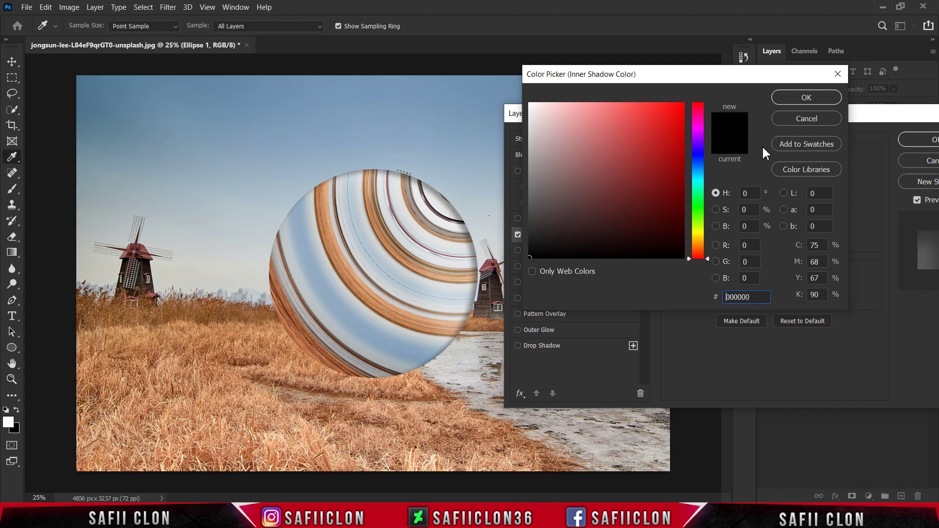
{"action": "left_click", "coordinate": [804, 99]}
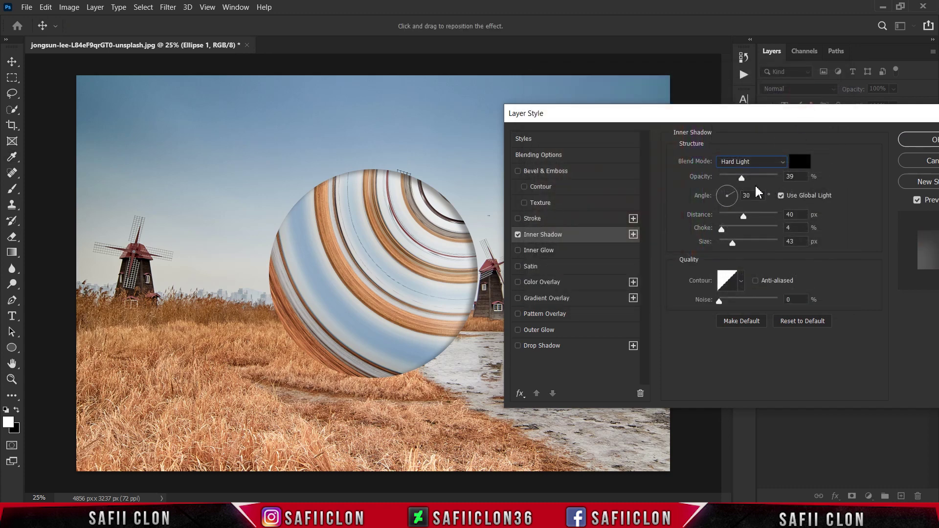
- Set the inner shadow's angle to -137° and fine-tune its distance, choke and size
{"action": "left_click_drag", "start_coordinate": [742, 182], "coordinate": [723, 205]}
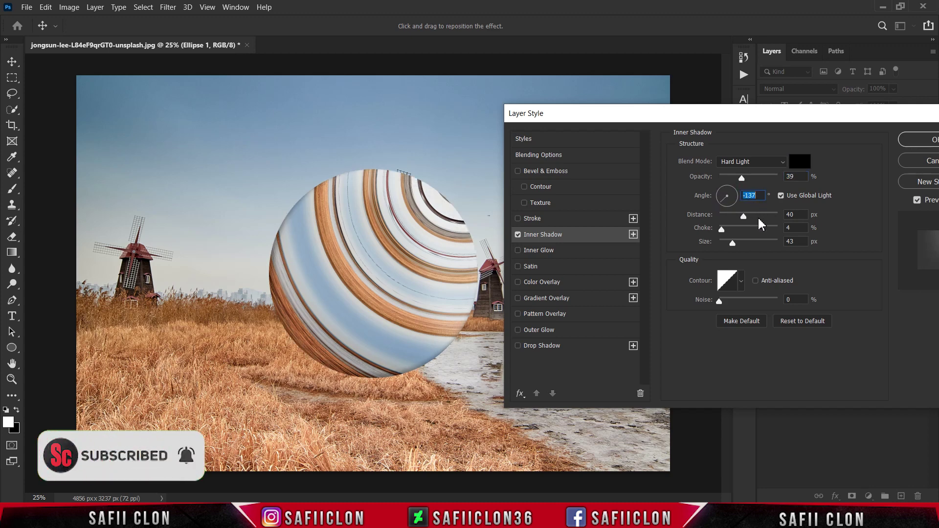
{"action": "left_click_drag", "start_coordinate": [746, 217], "coordinate": [743, 216]}
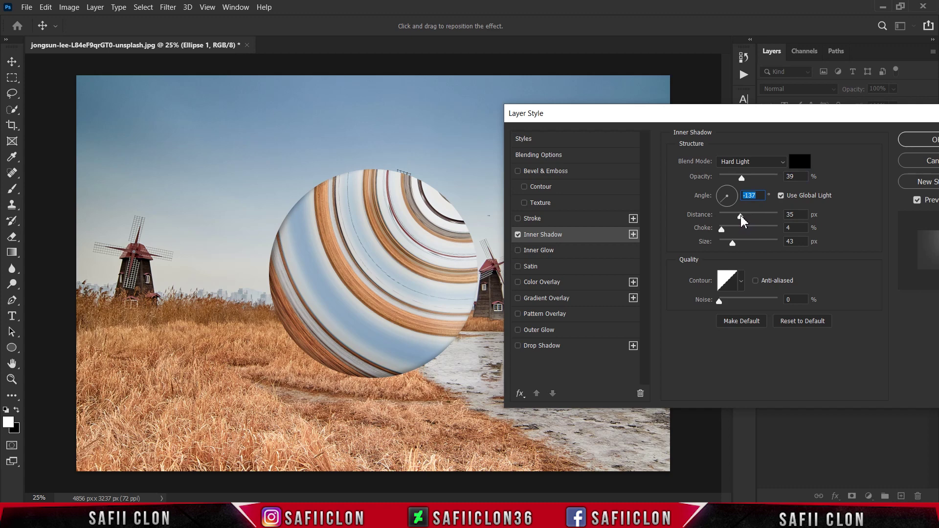
{"action": "left_click_drag", "start_coordinate": [743, 220], "coordinate": [727, 234]}
{"action": "left_click_drag", "start_coordinate": [732, 243], "coordinate": [733, 247]}
- Add an Inner Glow to Ellipse 1 with Linear Dodge (Add), 27% opacity and light gray color b8b8b8
{"action": "left_click", "coordinate": [544, 254]}
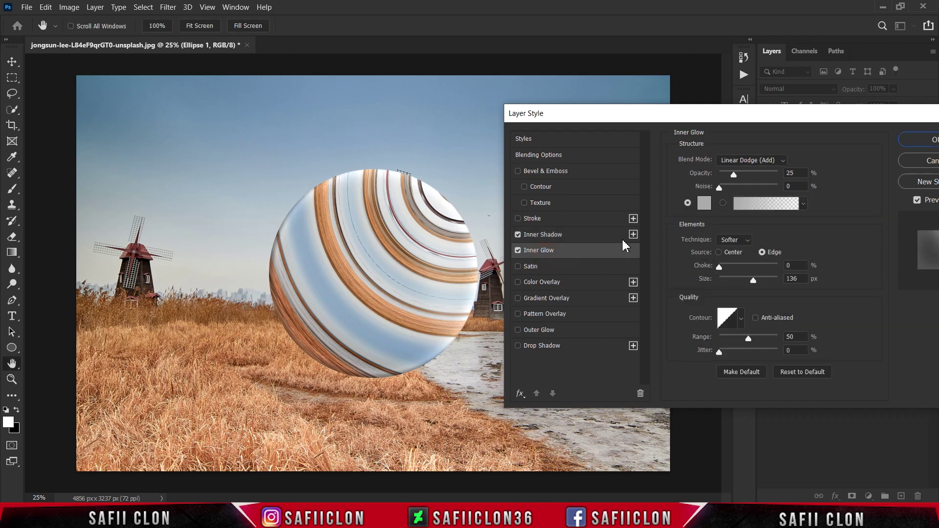
{"action": "left_click", "coordinate": [771, 166]}
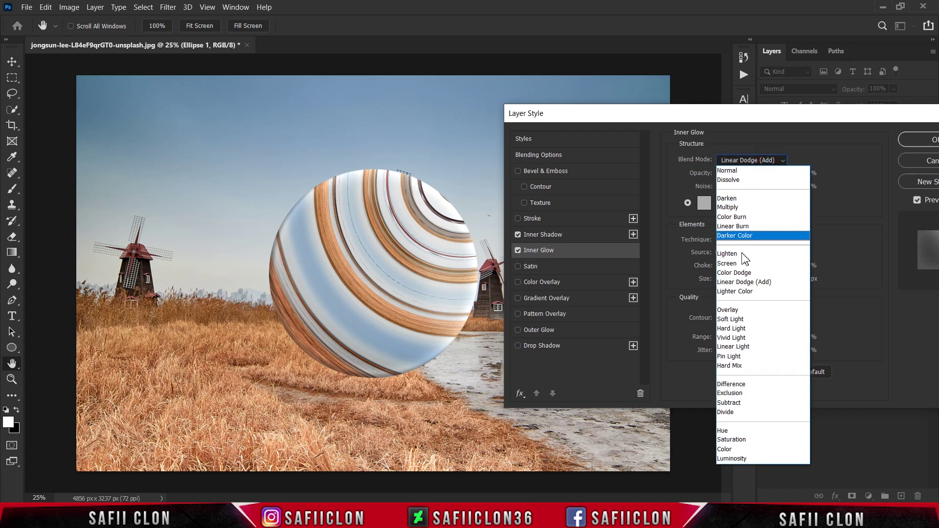
{"action": "left_click", "coordinate": [738, 283]}
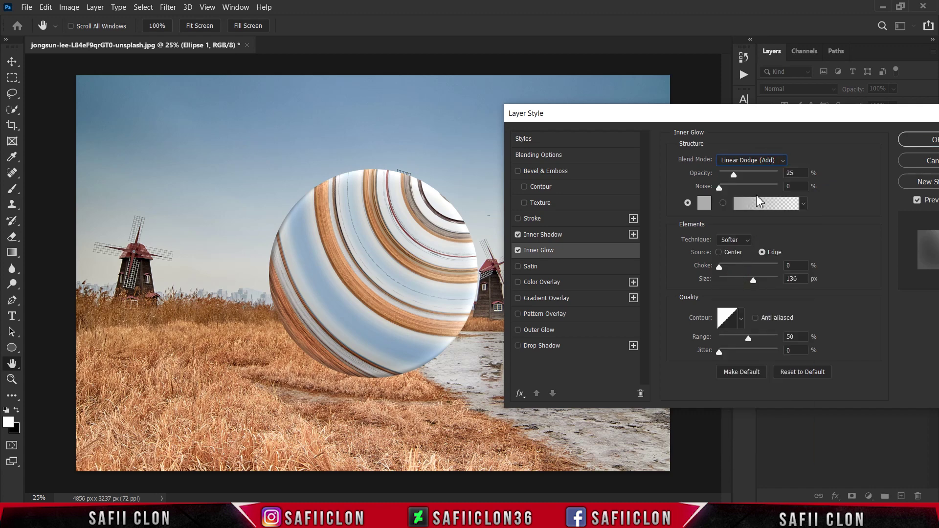
{"action": "left_click_drag", "start_coordinate": [736, 178], "coordinate": [734, 179]}
{"action": "left_click", "coordinate": [707, 201]}
{"action": "mouse_move", "coordinate": [532, 156]}
{"action": "left_mouse_down"}
{"action": "mouse_move", "coordinate": [529, 117]}
{"action": "mouse_move", "coordinate": [529, 146]}
{"action": "left_mouse_up"}
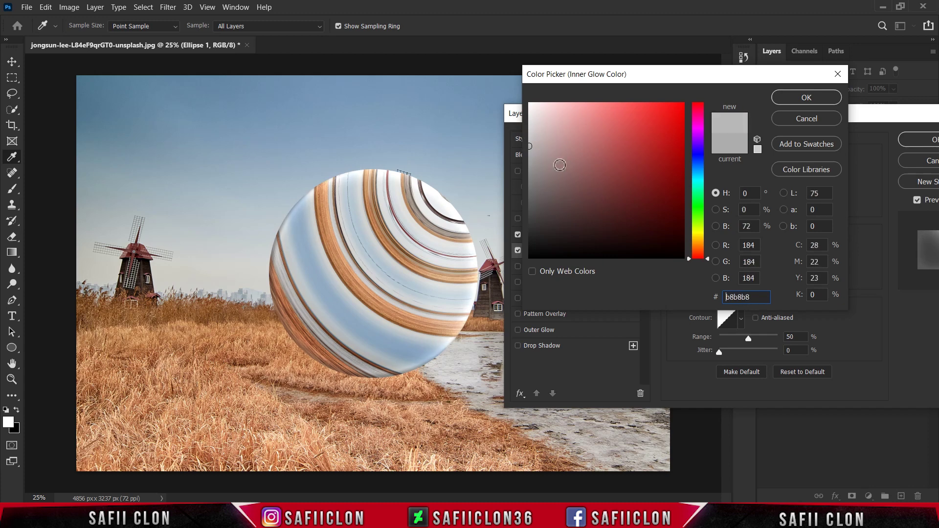
{"action": "left_click", "coordinate": [793, 99]}
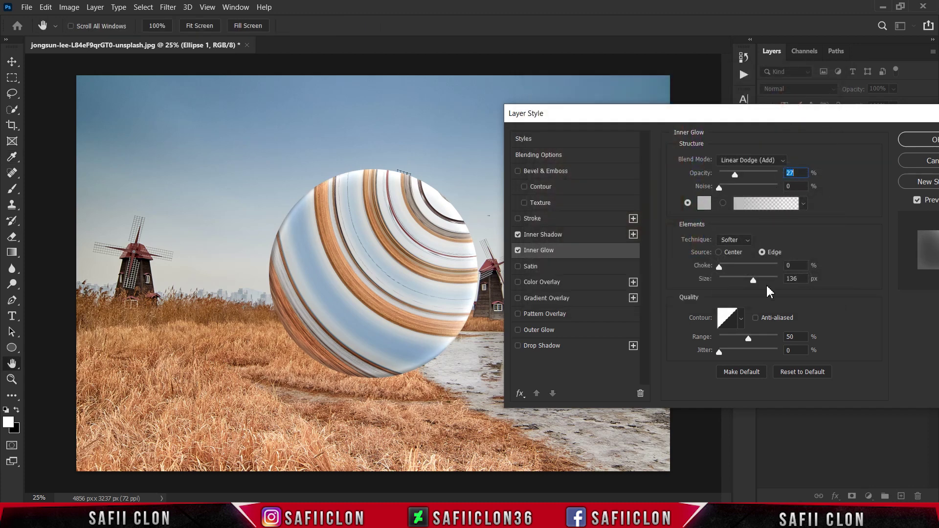
- Reduce the inner glow's size to about 103 px and apply the layer styles
{"action": "left_click_drag", "start_coordinate": [753, 280], "coordinate": [747, 287]}
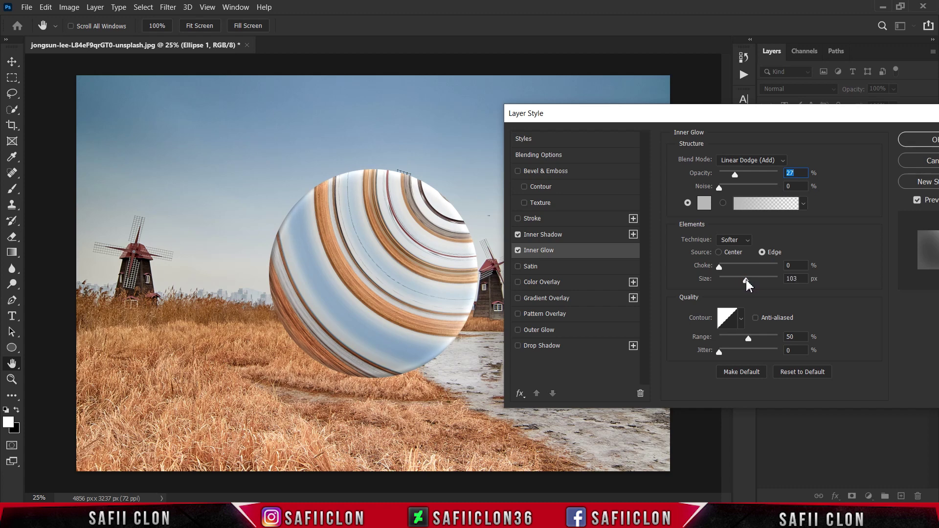
{"action": "left_click", "coordinate": [747, 282]}
{"action": "left_click_drag", "start_coordinate": [841, 128], "coordinate": [649, 124]}
{"action": "left_click", "coordinate": [763, 141]}
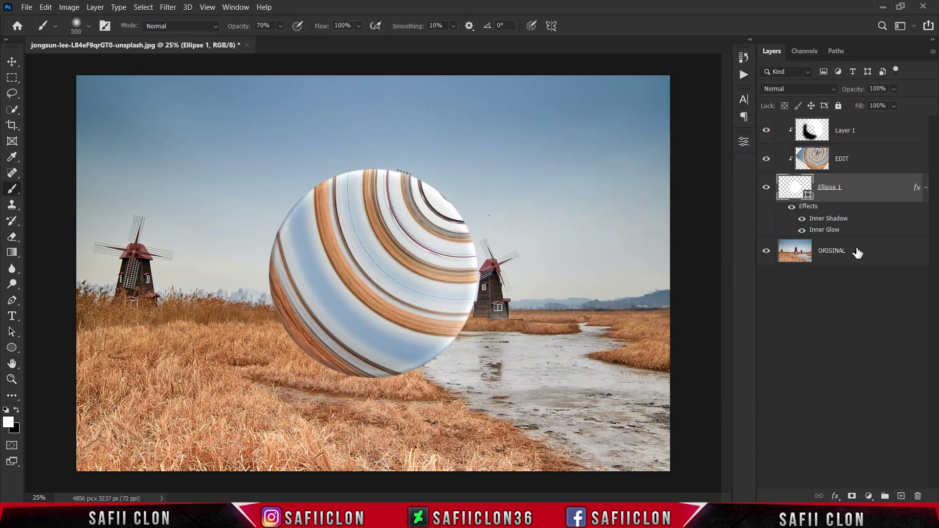
- Create a new layer directly above ORIGINAL and choose the Soft Round brush at 480 px
{"action": "left_click", "coordinate": [895, 254]}
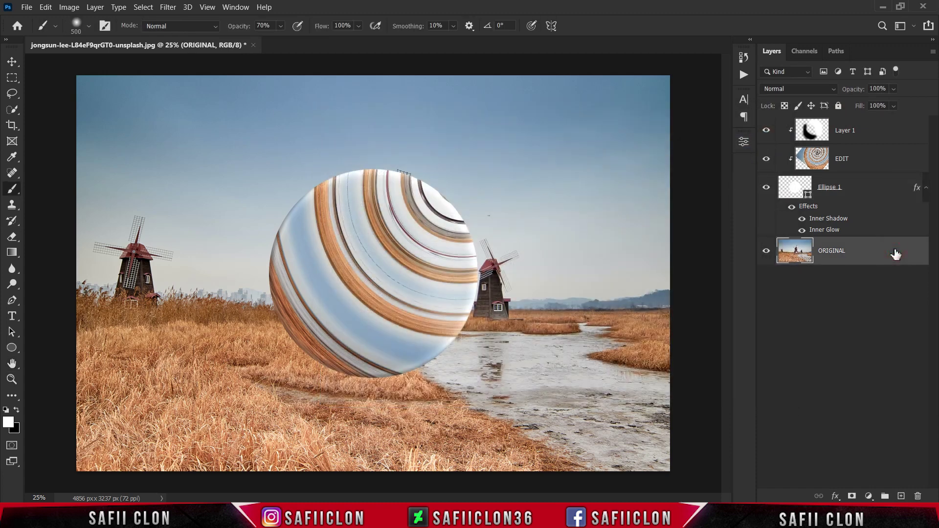
{"action": "left_click", "coordinate": [901, 496]}
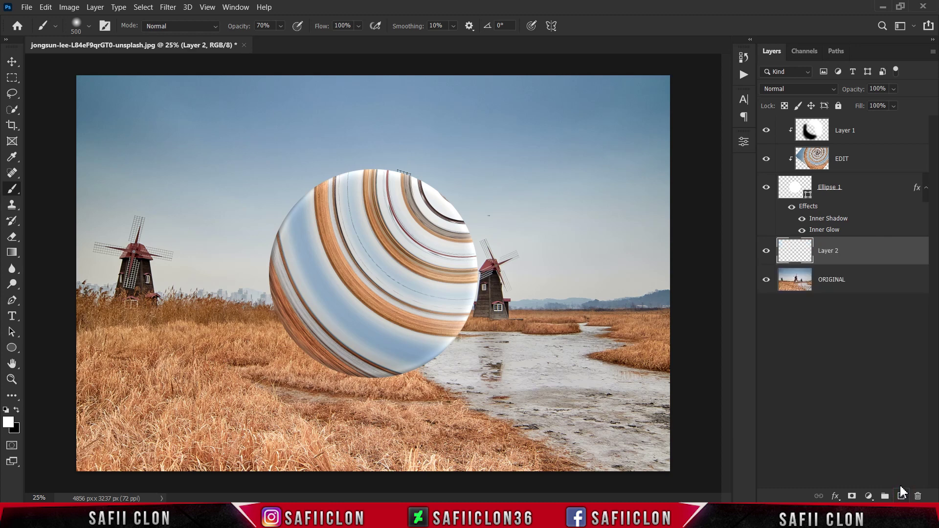
{"action": "right_click", "coordinate": [17, 192]}
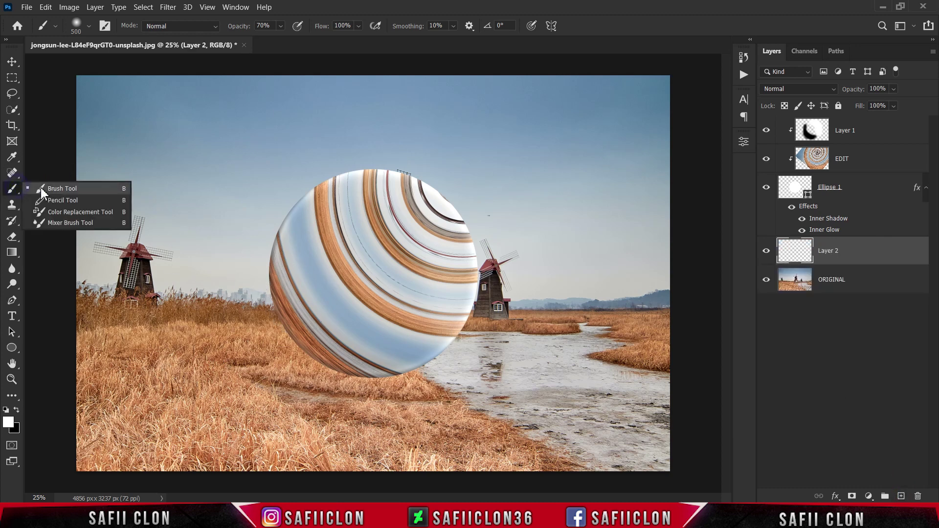
{"action": "left_click", "coordinate": [54, 185]}
{"action": "left_click", "coordinate": [90, 23]}
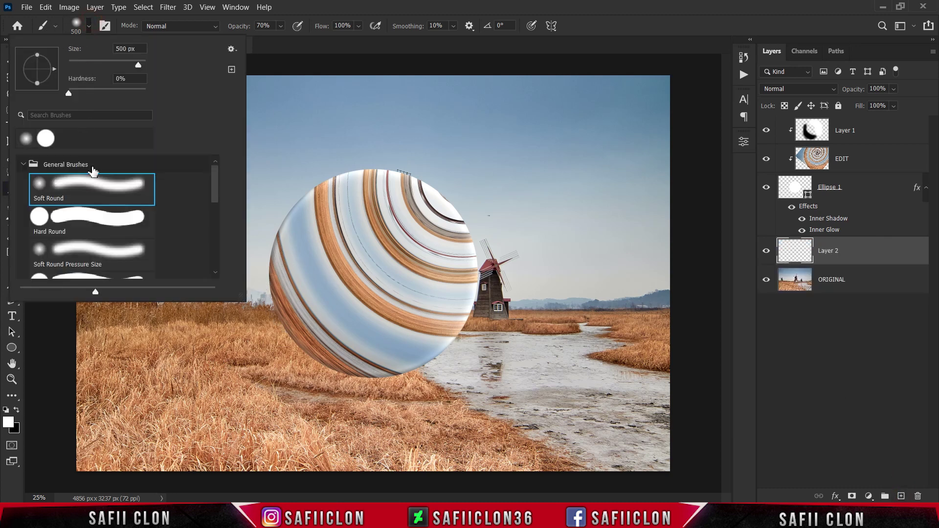
{"action": "left_click", "coordinate": [96, 189]}
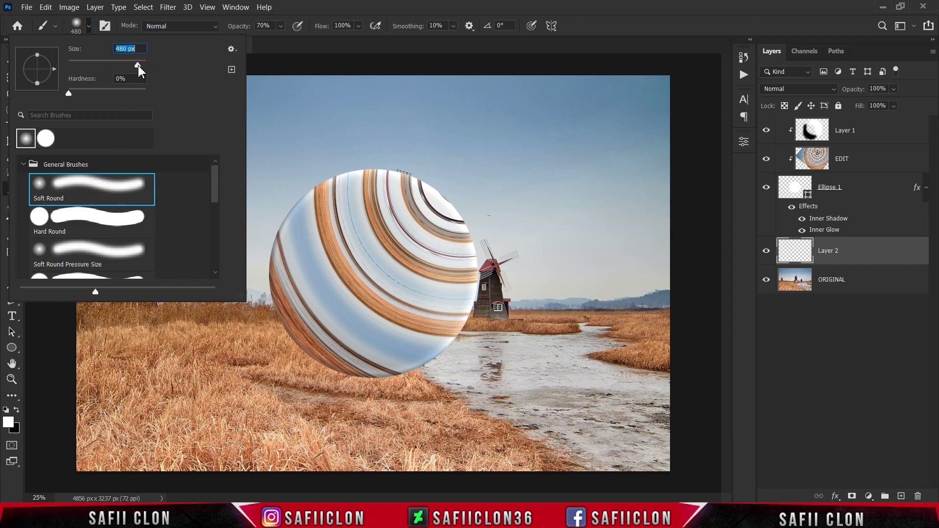
{"action": "left_click", "coordinate": [90, 28]}
- Set the brush opacity to 100% and dab one black spot on the grass to the lower left of the sphere
{"action": "left_click", "coordinate": [281, 26]}
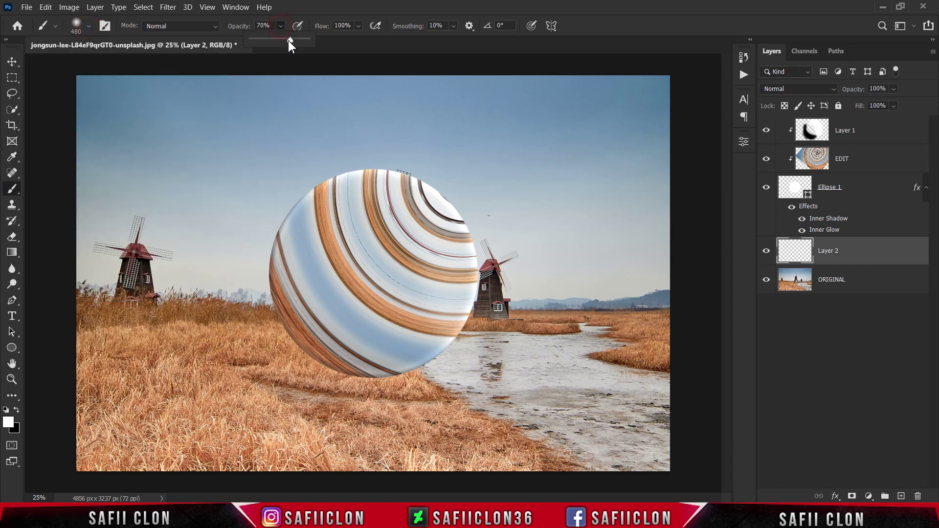
{"action": "left_click_drag", "start_coordinate": [290, 40], "coordinate": [314, 42]}
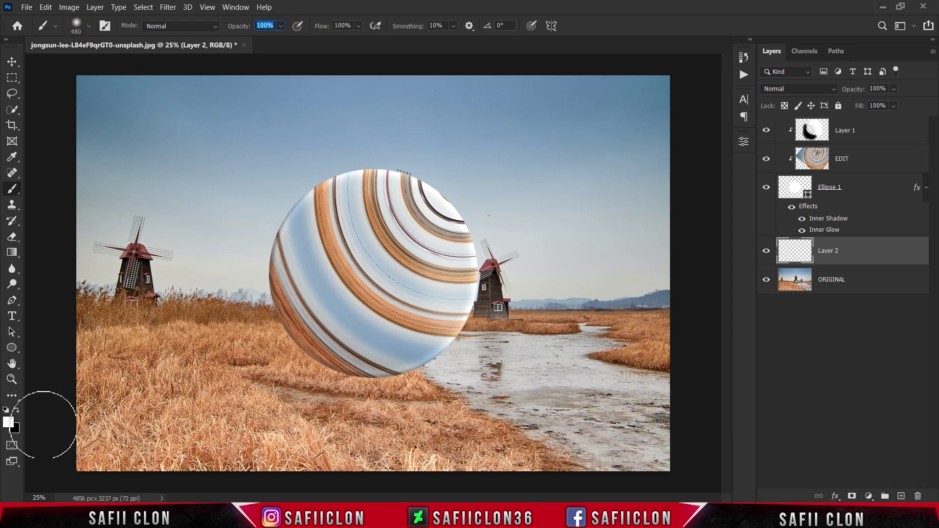
{"action": "left_click", "coordinate": [16, 411]}
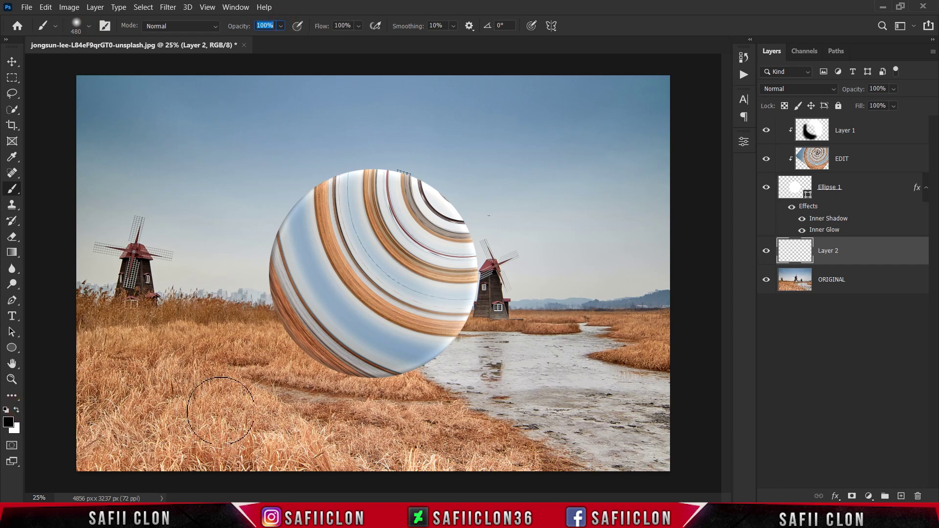
{"action": "left_click", "coordinate": [239, 408]}
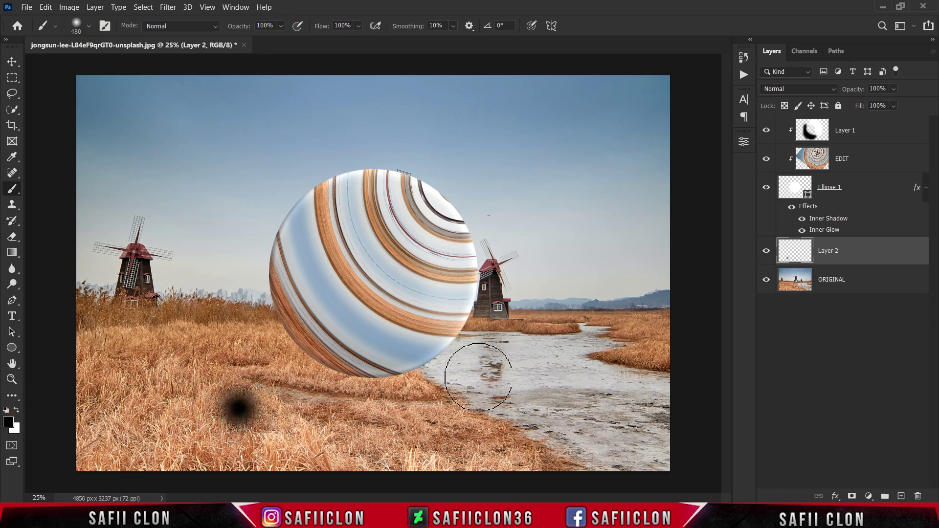
- Transform the black spot into a flat ground shadow beneath the sphere, about 245% wide and 17% high
{"action": "key", "text": "ctrl+t"}
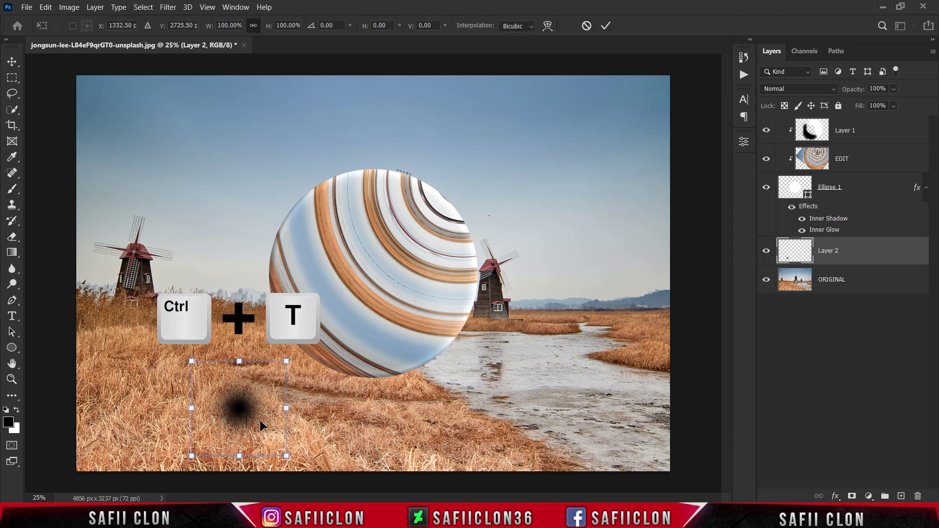
{"action": "mouse_move", "coordinate": [285, 405]}
{"action": "left_mouse_down"}
{"action": "mouse_move", "coordinate": [400, 408]}
{"action": "mouse_move", "coordinate": [383, 405]}
{"action": "left_mouse_up"}
{"action": "left_click_drag", "start_coordinate": [365, 357], "coordinate": [365, 378]}
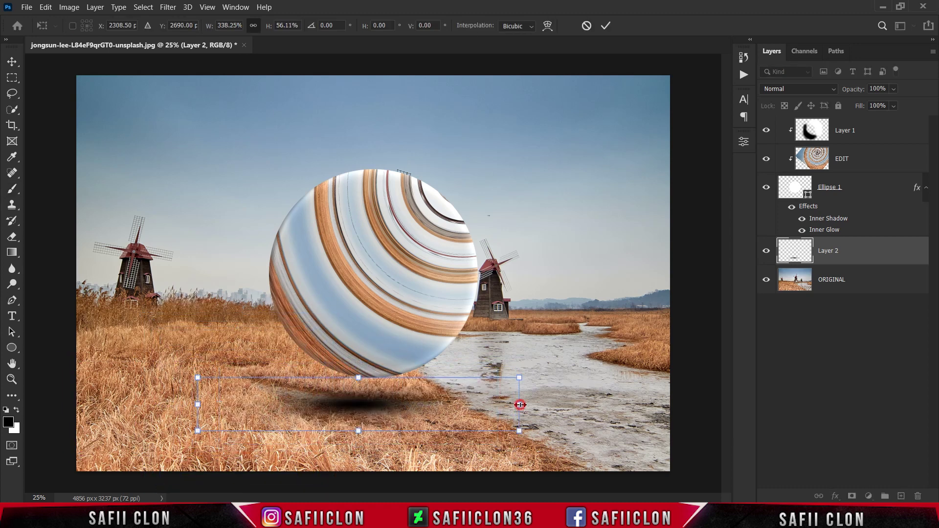
{"action": "left_click_drag", "start_coordinate": [498, 404], "coordinate": [540, 404]}
{"action": "left_click_drag", "start_coordinate": [365, 377], "coordinate": [366, 387]}
{"action": "left_click_drag", "start_coordinate": [368, 406], "coordinate": [372, 416]}
{"action": "left_click_drag", "start_coordinate": [181, 397], "coordinate": [274, 413]}
{"action": "left_click_drag", "start_coordinate": [388, 422], "coordinate": [380, 418]}
{"action": "left_click_drag", "start_coordinate": [455, 417], "coordinate": [477, 416]}
{"action": "left_click_drag", "start_coordinate": [378, 414], "coordinate": [388, 416]}
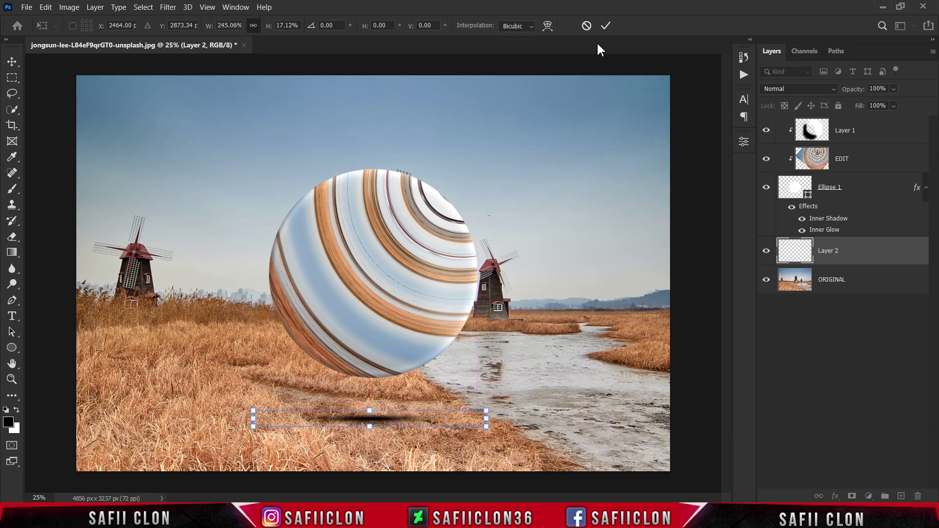
{"action": "left_click", "coordinate": [605, 28]}
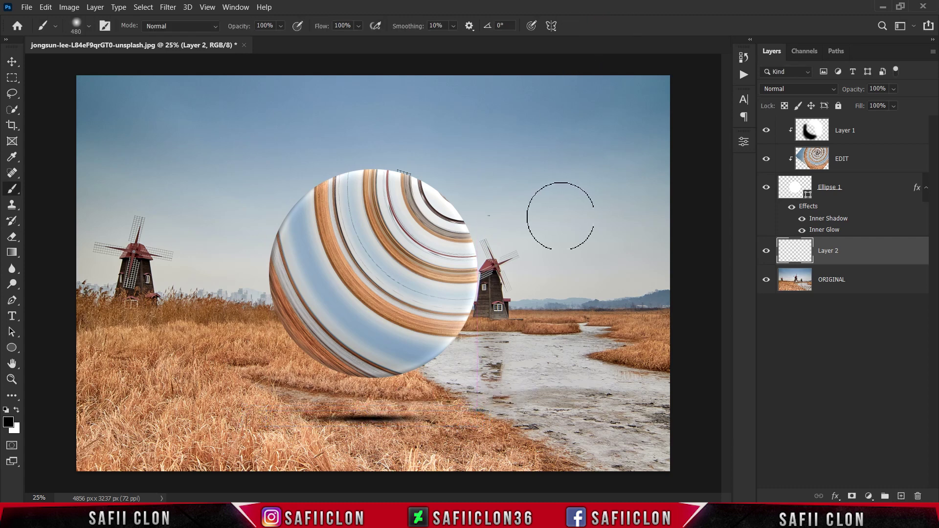
- Set Layer 2's fill to 73% to soften the ground shadow, and select Layer 1
{"action": "left_click", "coordinate": [893, 106]}
{"action": "left_click_drag", "start_coordinate": [896, 120], "coordinate": [888, 120]}
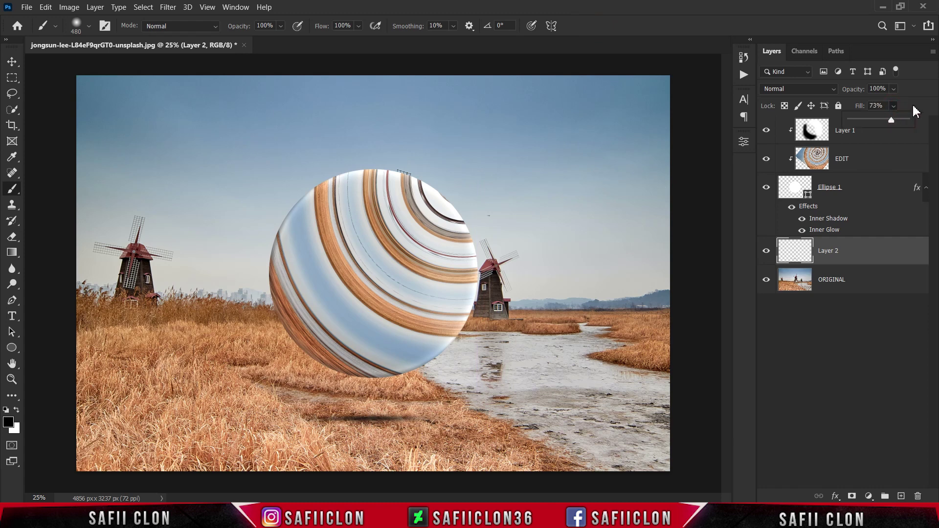
{"action": "left_click", "coordinate": [895, 105]}
{"action": "left_click", "coordinate": [889, 131]}
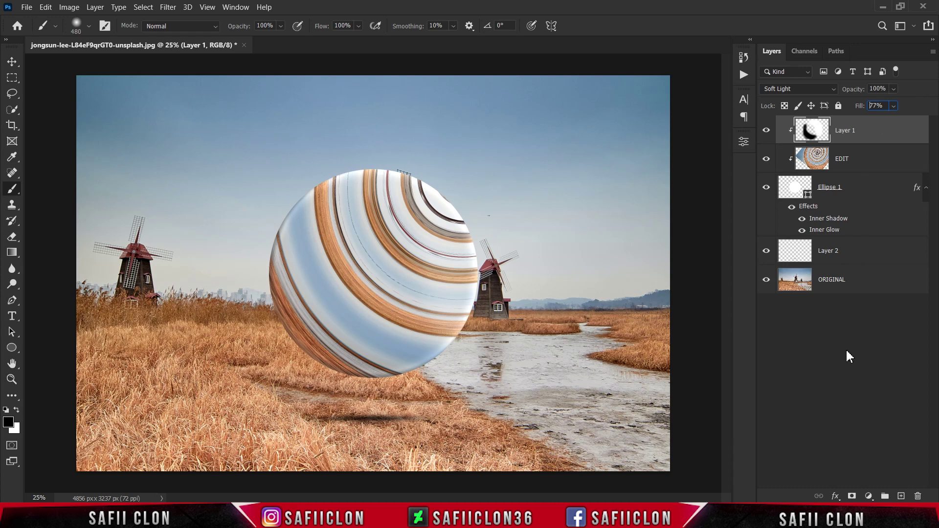
- Add a Color Lookup adjustment layer above Layer 1 and load the Safii Clon.cube file as its 3D LUT
{"action": "left_click", "coordinate": [869, 496]}
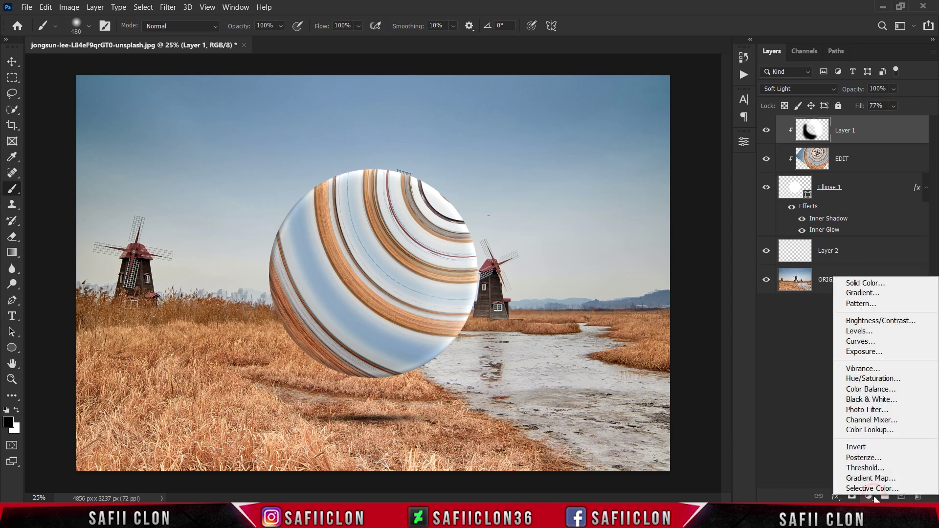
{"action": "left_click", "coordinate": [870, 434]}
{"action": "left_click", "coordinate": [631, 181]}
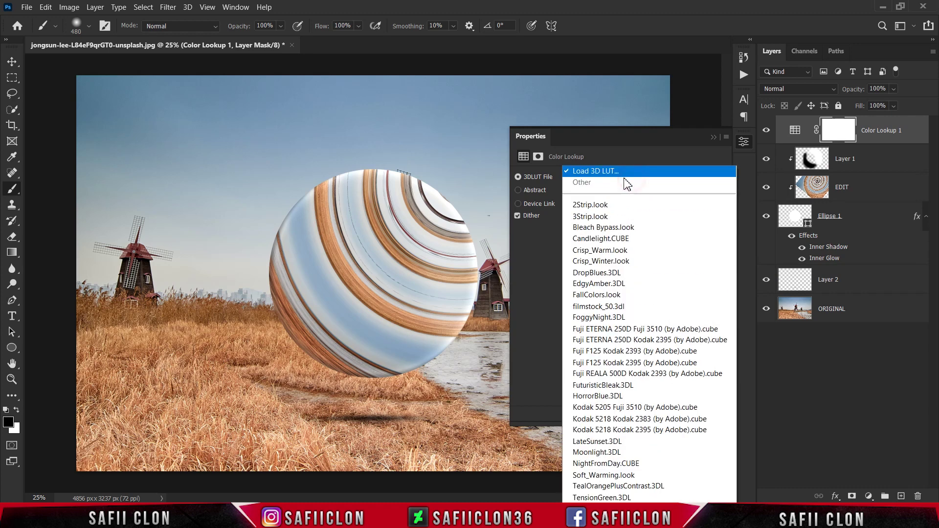
{"action": "left_click", "coordinate": [599, 172]}
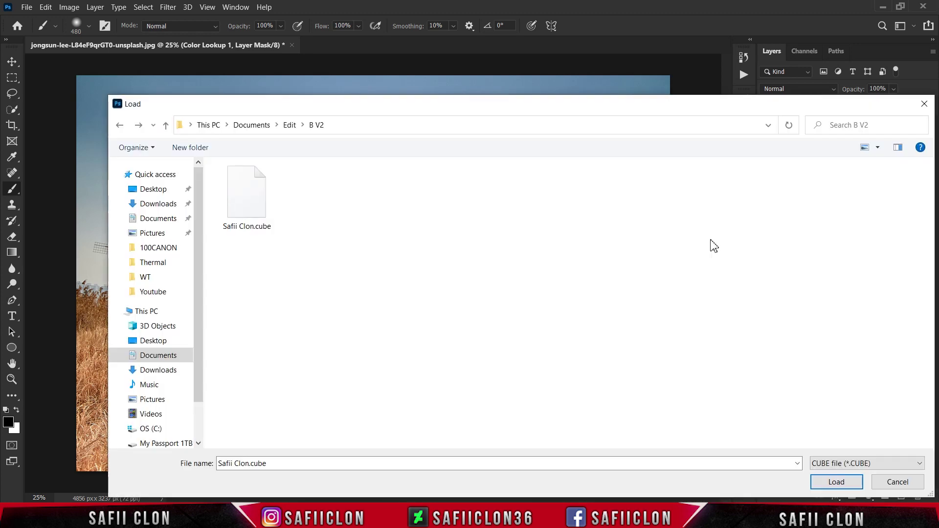
{"action": "left_click", "coordinate": [244, 209]}
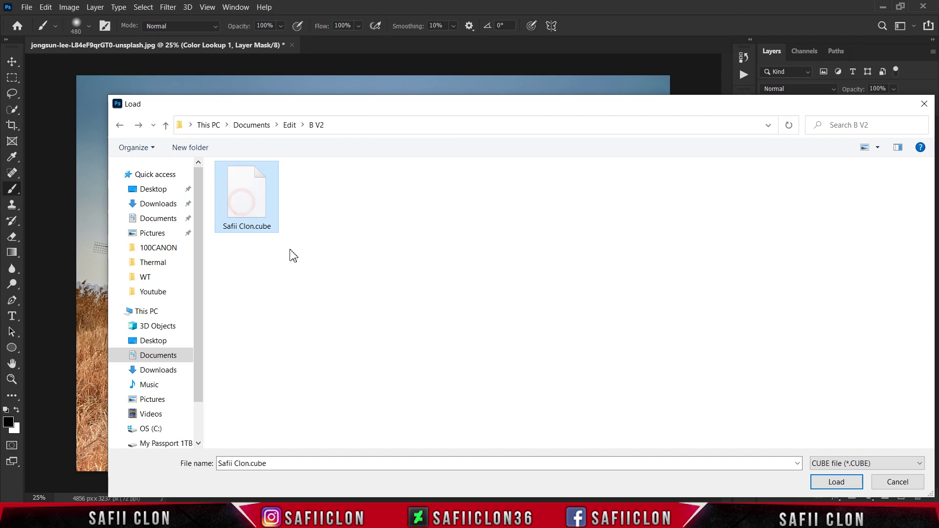
{"action": "left_click", "coordinate": [839, 485]}
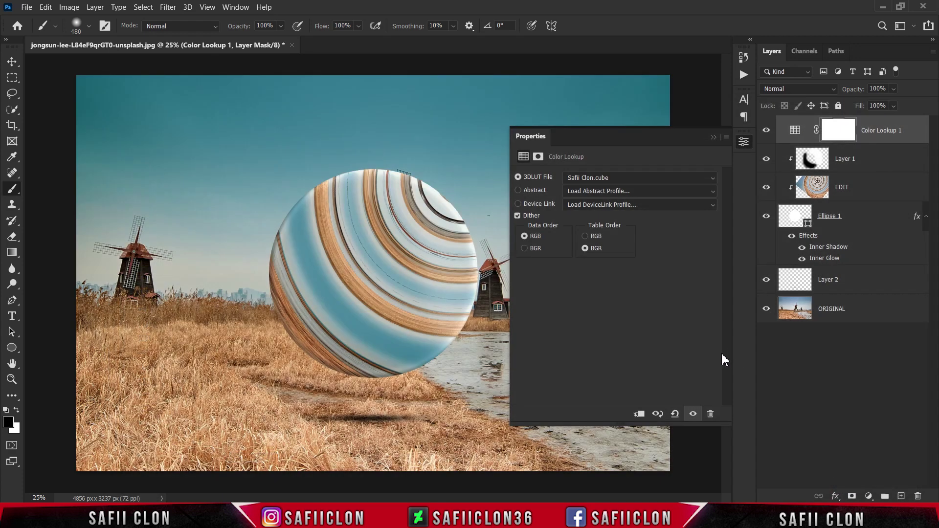
{"action": "left_click", "coordinate": [714, 138]}
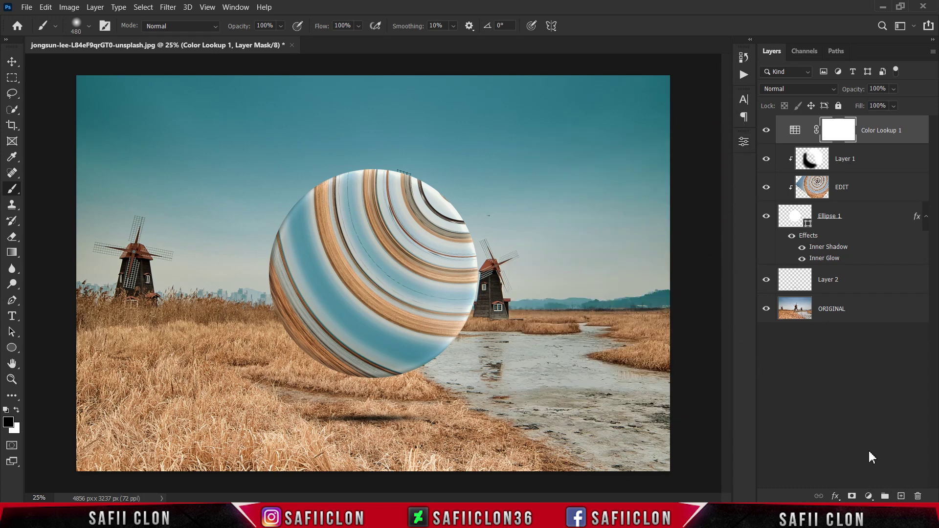
- Add a Hue/Saturation adjustment layer, sample the sky to target the Cyans, and set their saturation to +50
{"action": "left_click", "coordinate": [869, 496]}
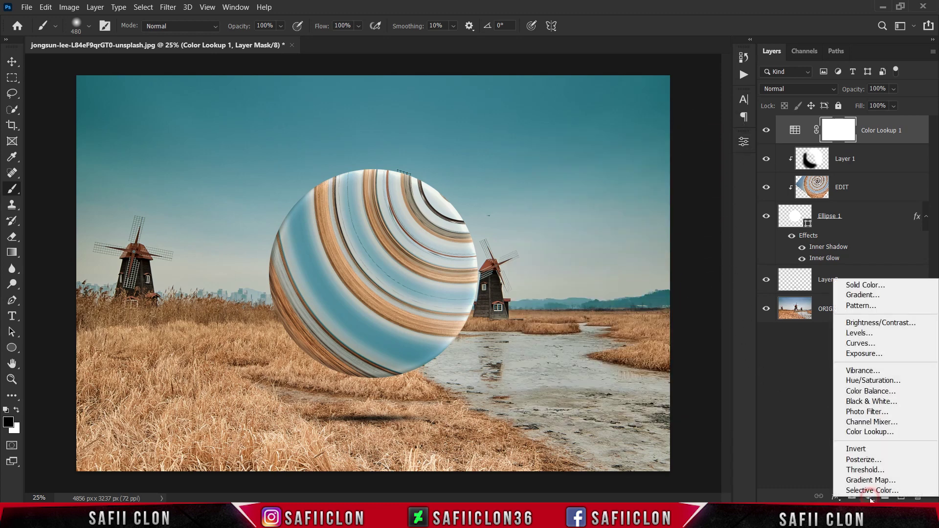
{"action": "left_click", "coordinate": [861, 382]}
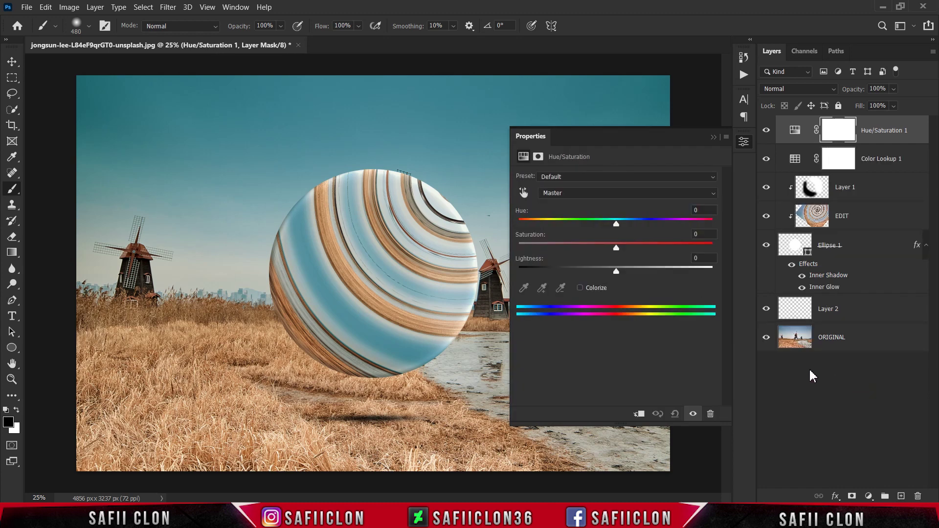
{"action": "left_click", "coordinate": [523, 193]}
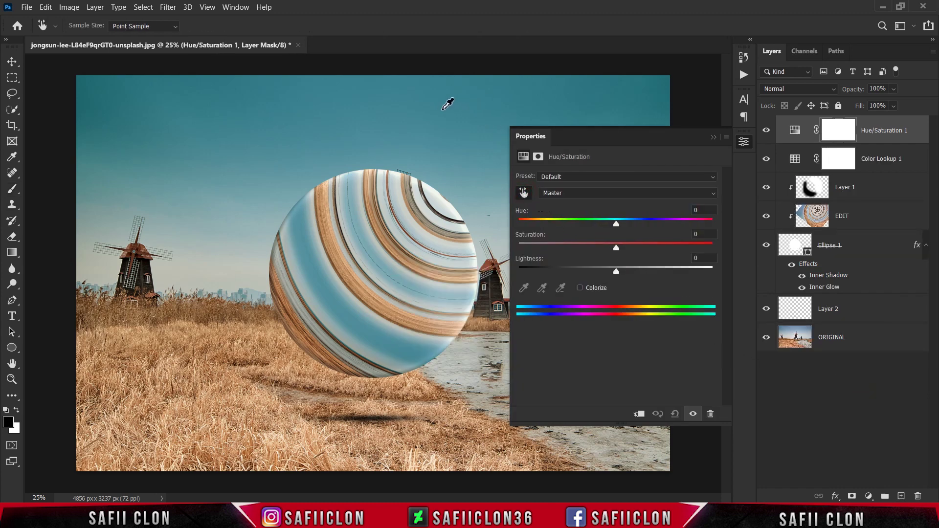
{"action": "left_click", "coordinate": [443, 109]}
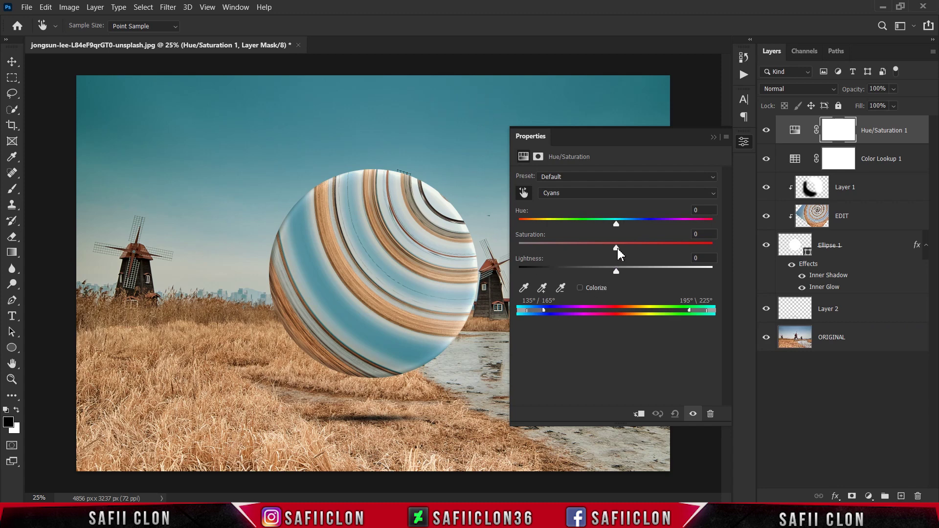
{"action": "left_click_drag", "start_coordinate": [617, 248], "coordinate": [675, 256]}
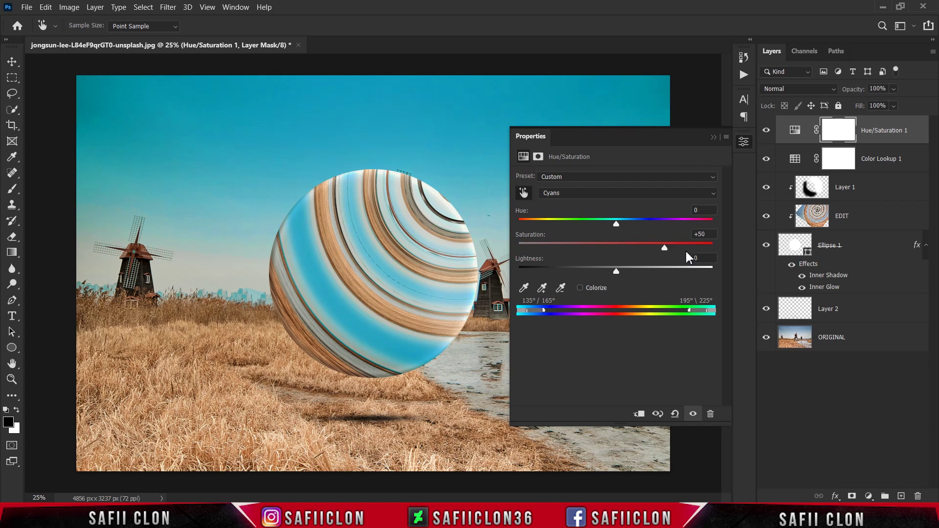
{"action": "left_click", "coordinate": [713, 137]}
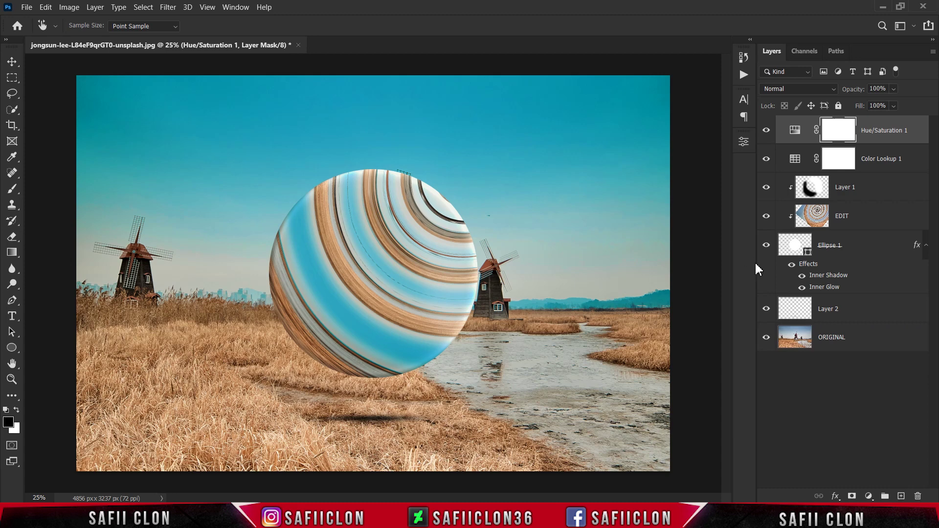
- Create a new layer on top of the stack and set up the Soft Round brush at 511 px and 100% opacity
{"action": "left_click", "coordinate": [902, 497]}
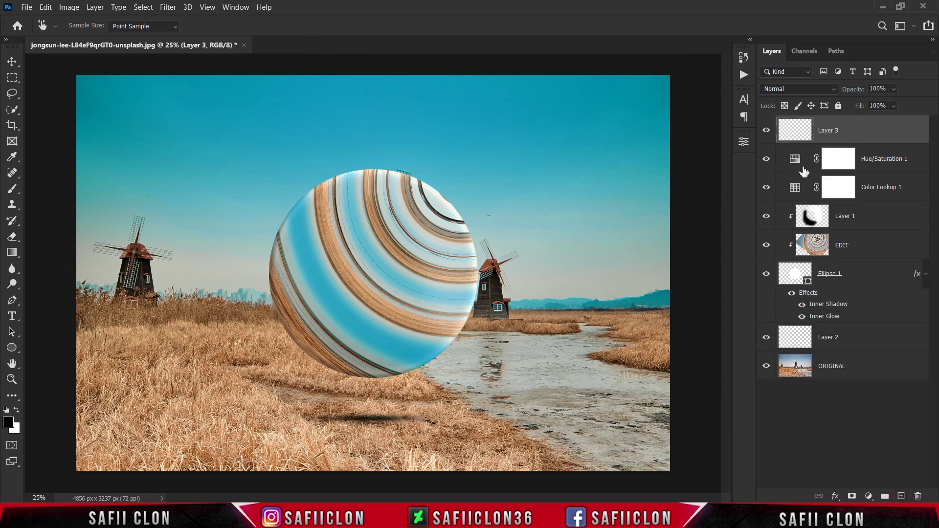
{"action": "key", "text": "b"}
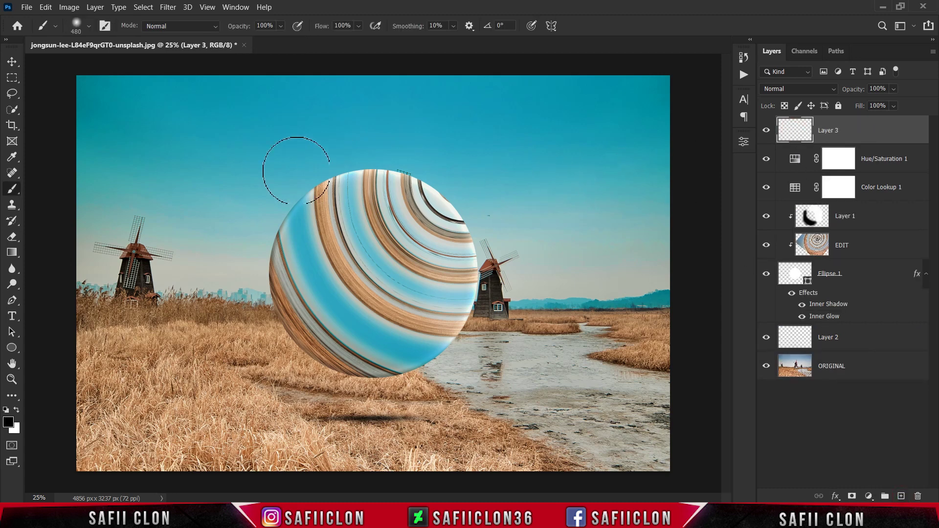
{"action": "right_click", "coordinate": [11, 190]}
{"action": "left_click", "coordinate": [41, 190]}
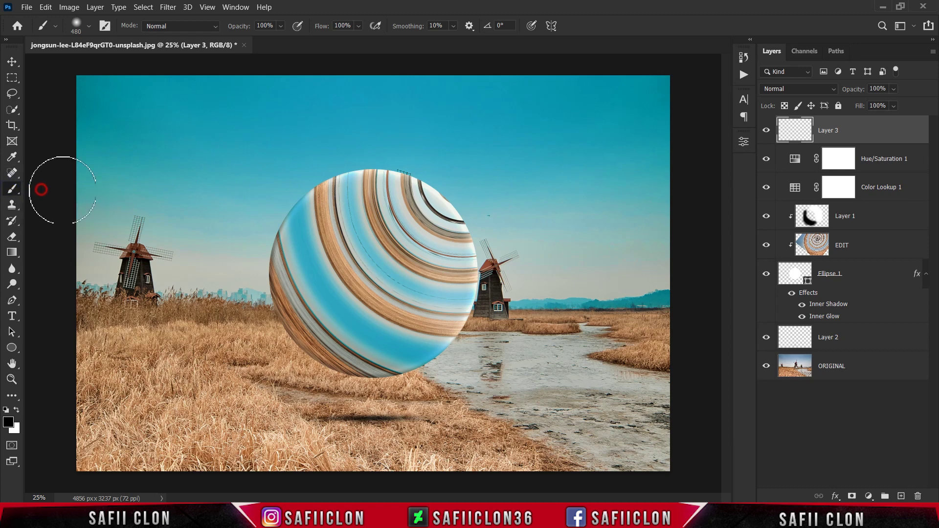
{"action": "left_click", "coordinate": [89, 26]}
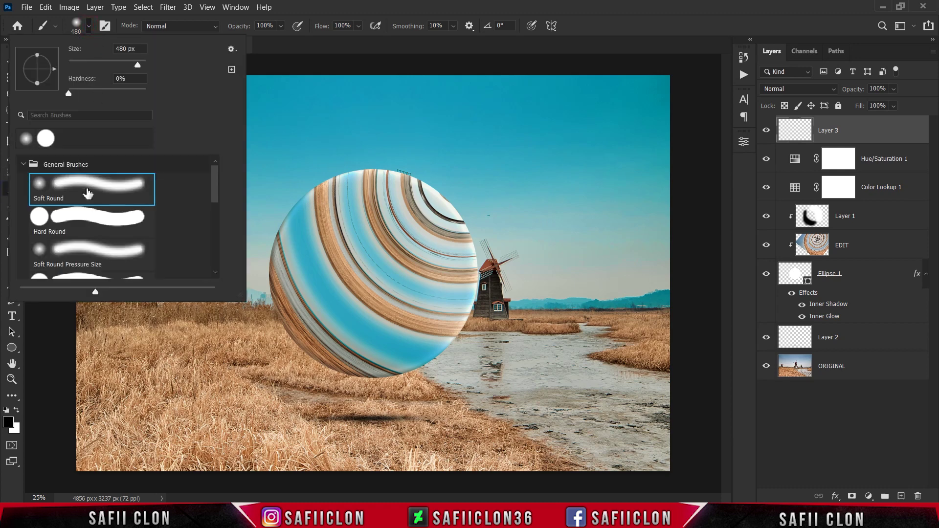
{"action": "left_click", "coordinate": [88, 193]}
{"action": "left_click_drag", "start_coordinate": [138, 66], "coordinate": [141, 67]}
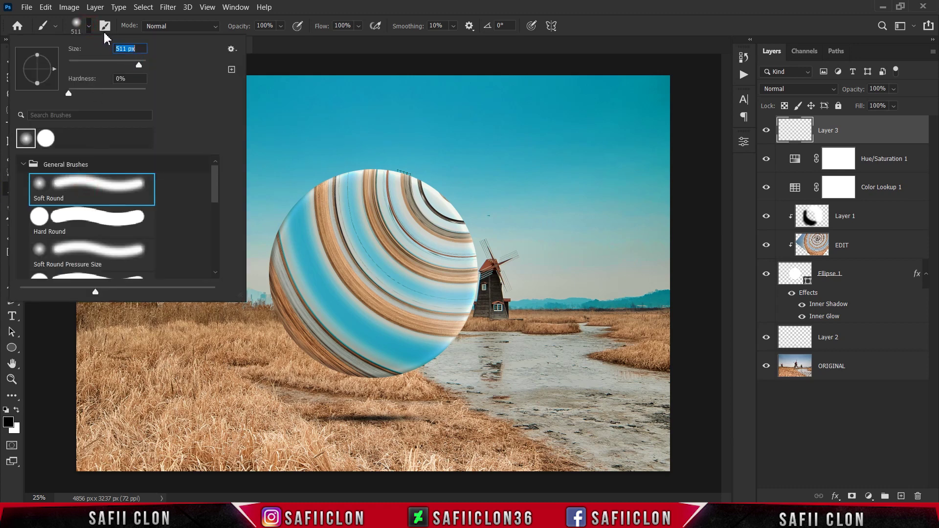
{"action": "left_click", "coordinate": [273, 46]}
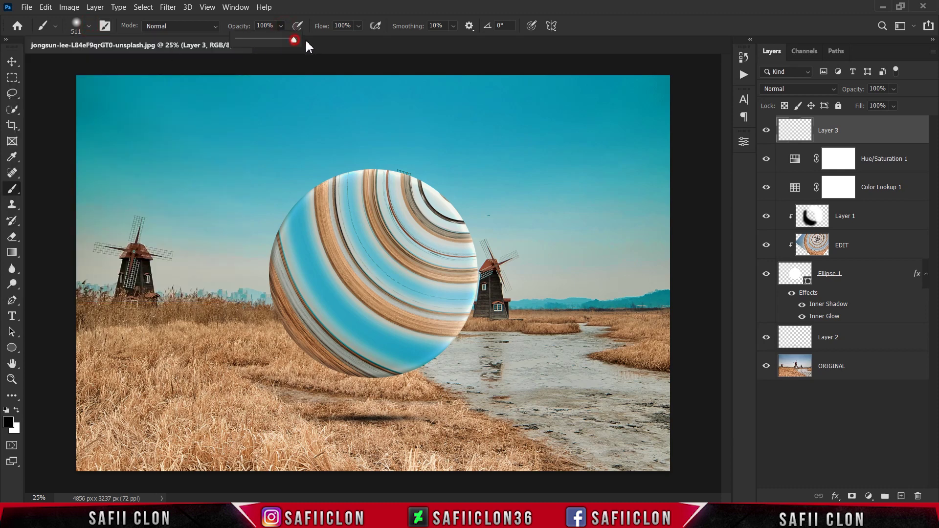
{"action": "left_click", "coordinate": [283, 26]}
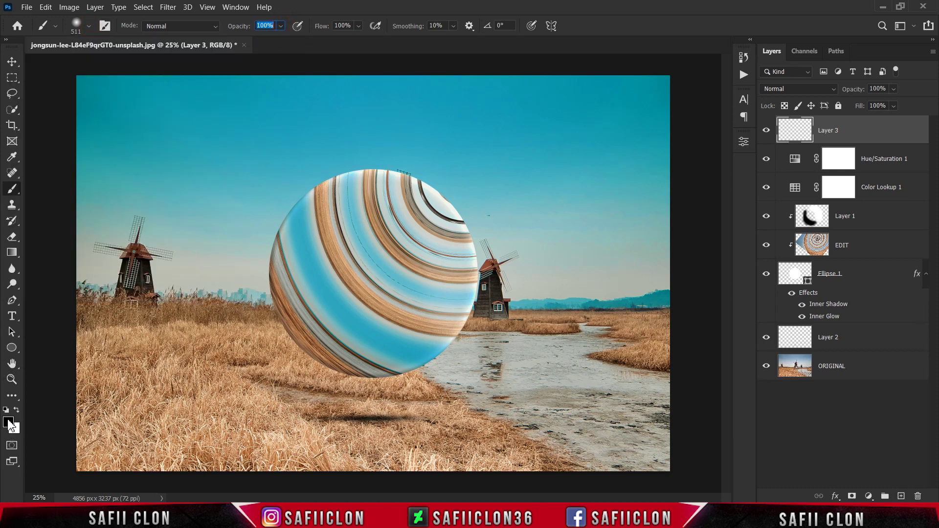
- Dab one white spot in the sky to the upper right of the sphere and set the layer's blend mode to Overlay
{"action": "left_click", "coordinate": [16, 409]}
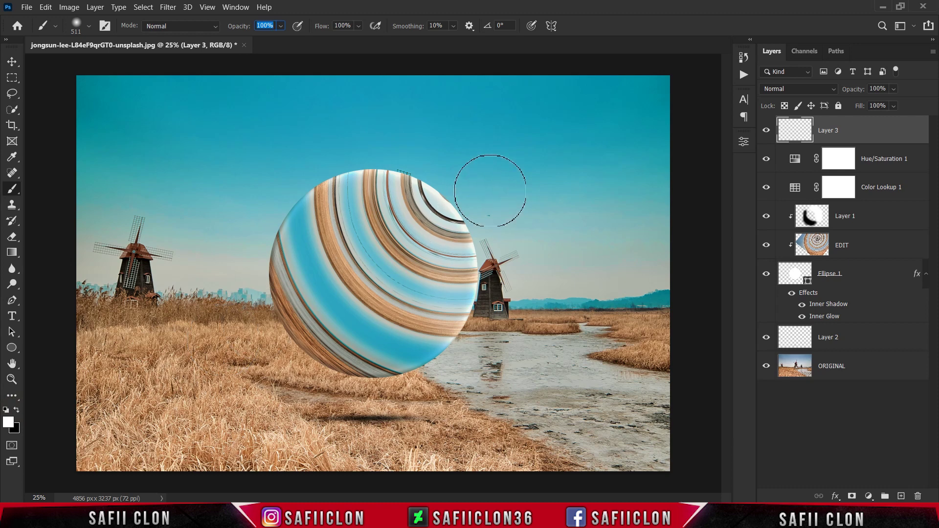
{"action": "left_click", "coordinate": [517, 176]}
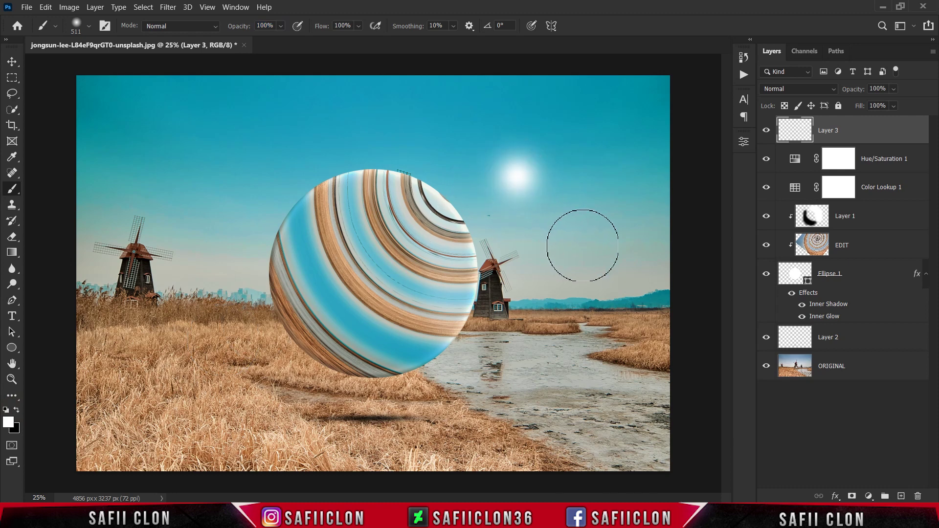
{"action": "left_click", "coordinate": [805, 90]}
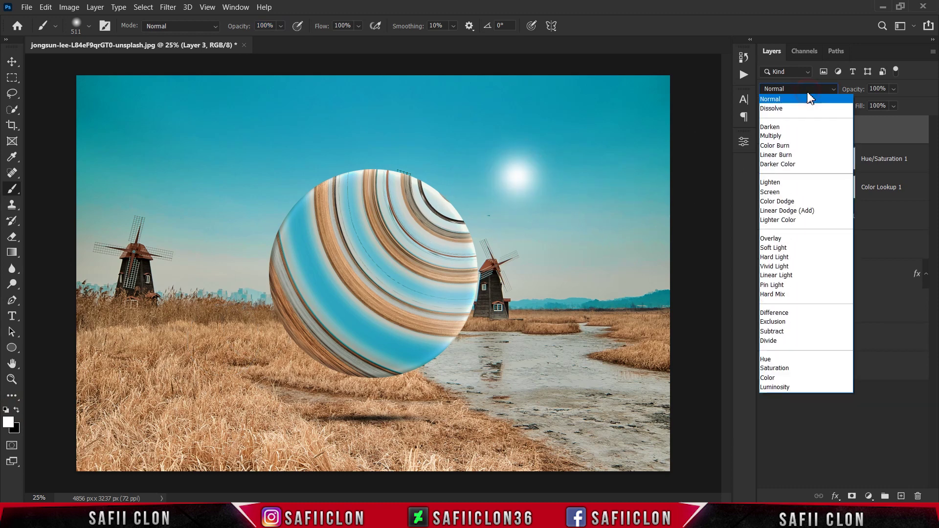
{"action": "left_click", "coordinate": [771, 239]}
- Transform the white spot to about 1246% wide and 1023% high, centred just above the photo's upper-right corner
{"action": "key", "text": "ctrl+t"}
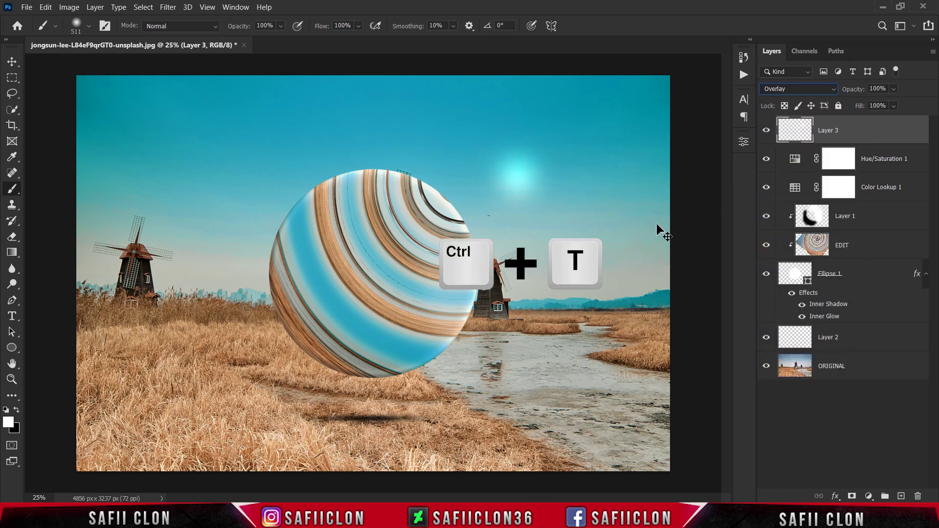
{"action": "left_click_drag", "start_coordinate": [568, 125], "coordinate": [647, 99]}
{"action": "key", "text": "ctrl+minus"}
{"action": "left_click_drag", "start_coordinate": [556, 155], "coordinate": [112, 134]}
{"action": "left_click_drag", "start_coordinate": [531, 409], "coordinate": [532, 481]}
{"action": "mouse_move", "coordinate": [547, 312]}
{"action": "left_mouse_down"}
{"action": "mouse_move", "coordinate": [565, 333]}
{"action": "mouse_move", "coordinate": [530, 279]}
{"action": "mouse_move", "coordinate": [555, 308]}
{"action": "left_mouse_up"}
{"action": "left_click_drag", "start_coordinate": [489, 303], "coordinate": [509, 283]}
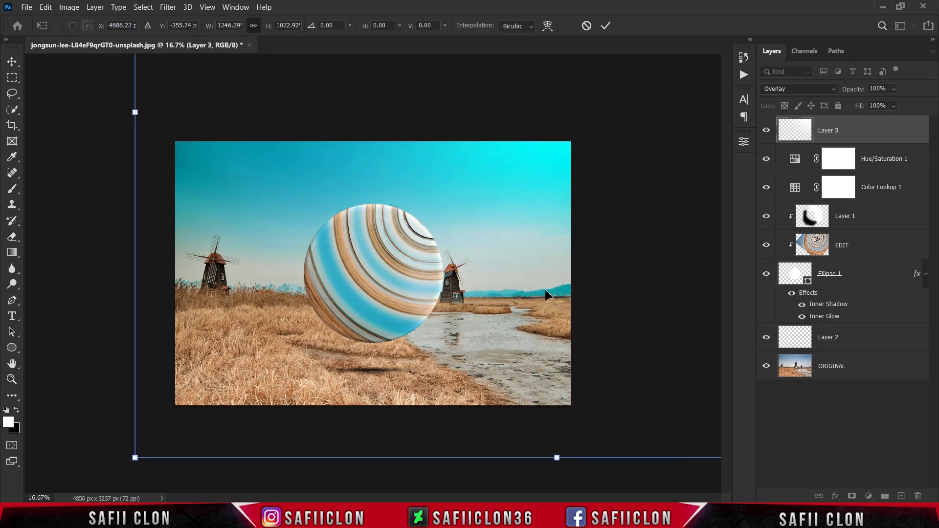
{"action": "left_click", "coordinate": [606, 27]}
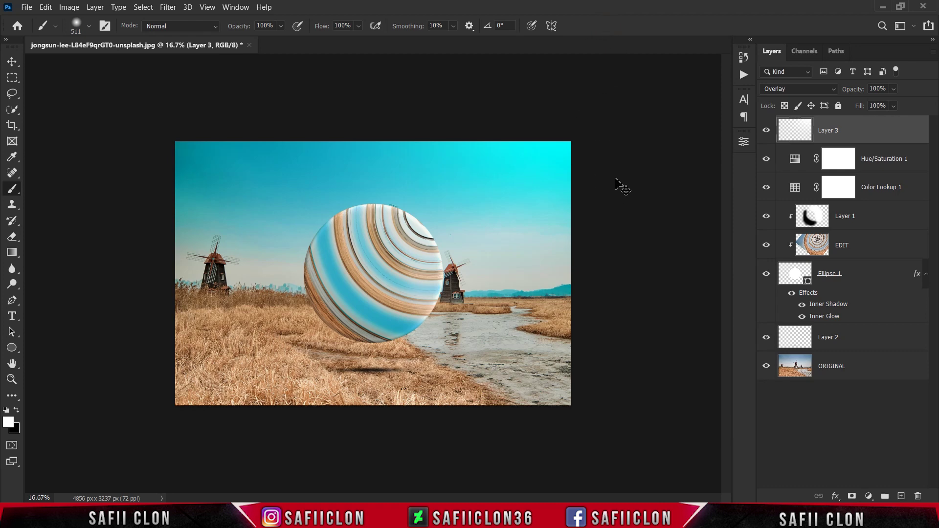
- Hide and show Layer 3 twice to compare the image with and without the sky glow
{"action": "key", "text": "ctrl+plus"}
{"action": "left_click", "coordinate": [765, 132]}
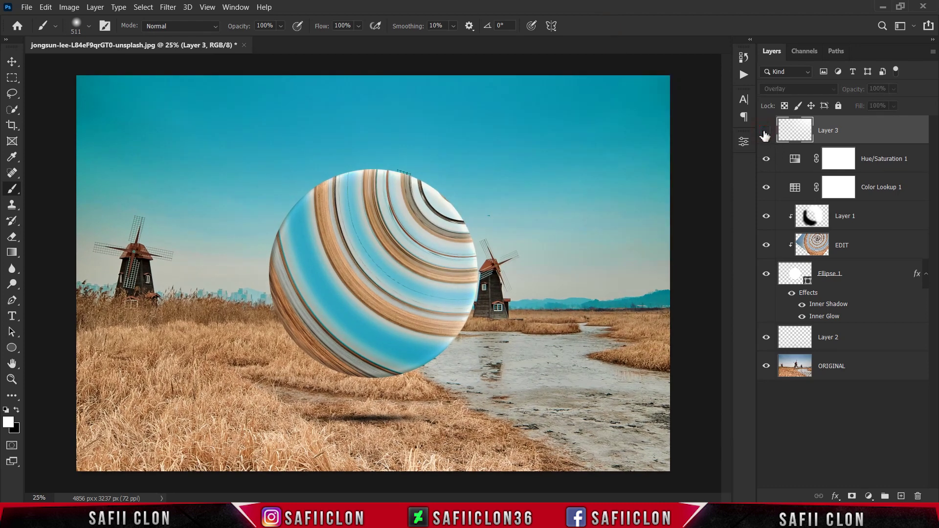
{"action": "left_click", "coordinate": [765, 132]}
{"action": "left_click", "coordinate": [766, 132]}
{"action": "left_click", "coordinate": [765, 132]}
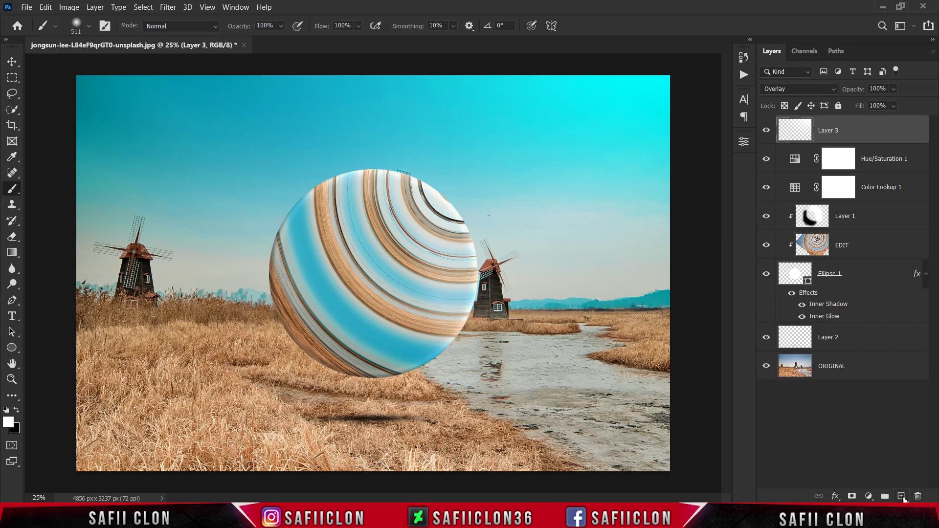
- Create another top layer, dab one black spot between the left windmill and the sphere, and set its blend mode to Overlay
{"action": "left_click", "coordinate": [902, 497]}
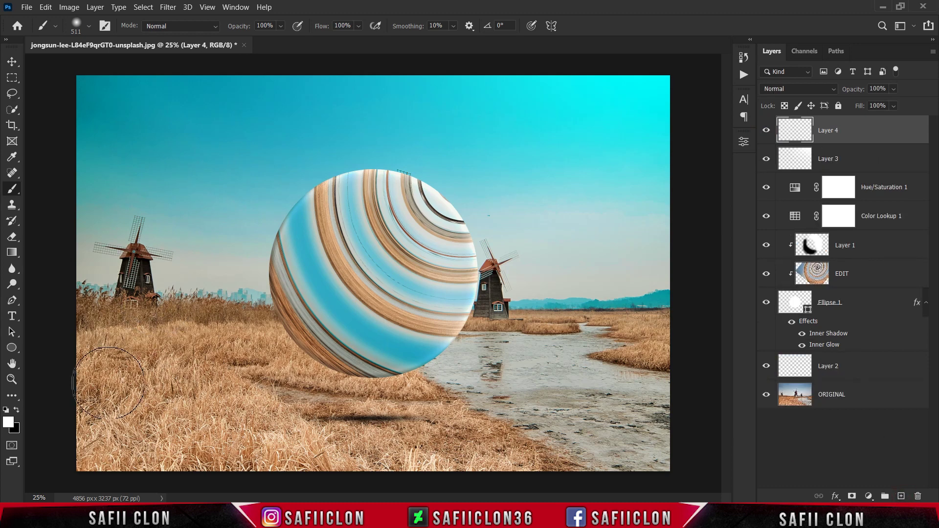
{"action": "left_click", "coordinate": [16, 410]}
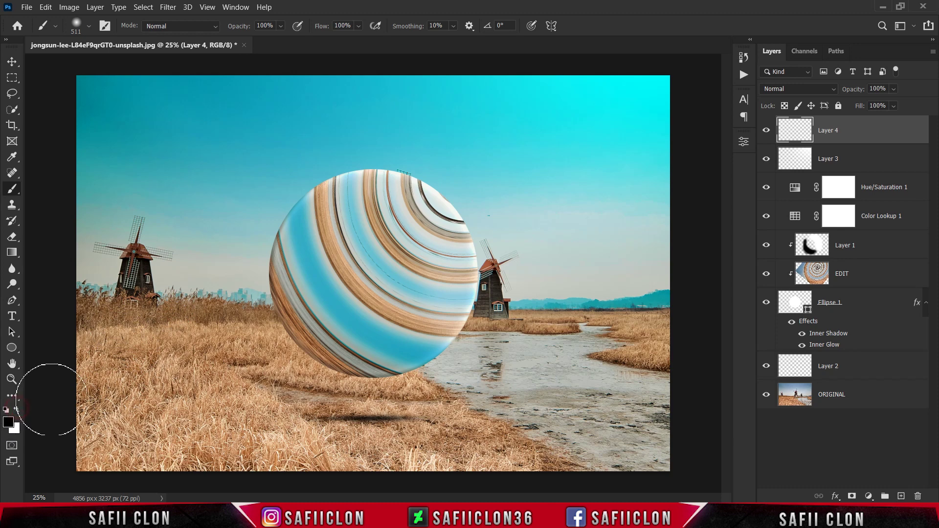
{"action": "left_click", "coordinate": [219, 303]}
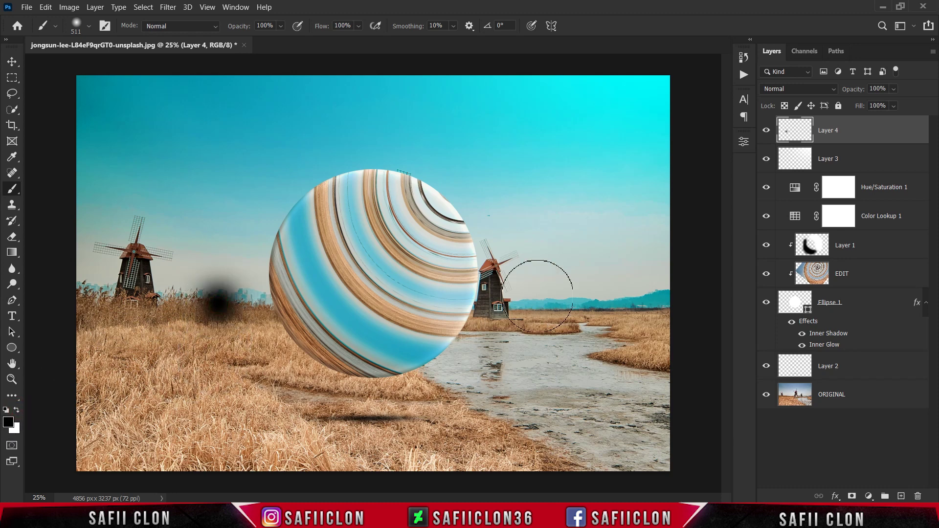
{"action": "left_click", "coordinate": [833, 89]}
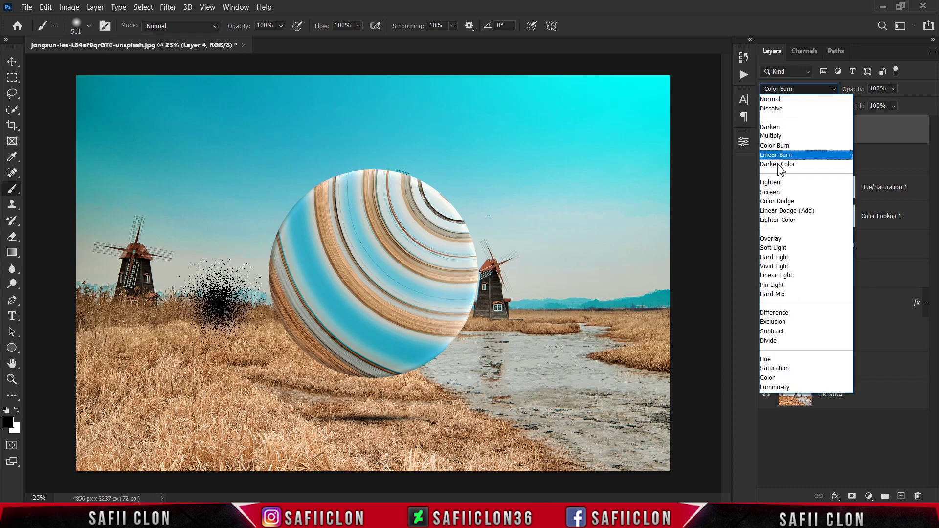
{"action": "left_click", "coordinate": [776, 243]}
- Transform the black Overlay spot to about 1934% wide and 909% high, centred just outside the photo's lower-left corner
{"action": "key", "text": "ctrl+minus"}
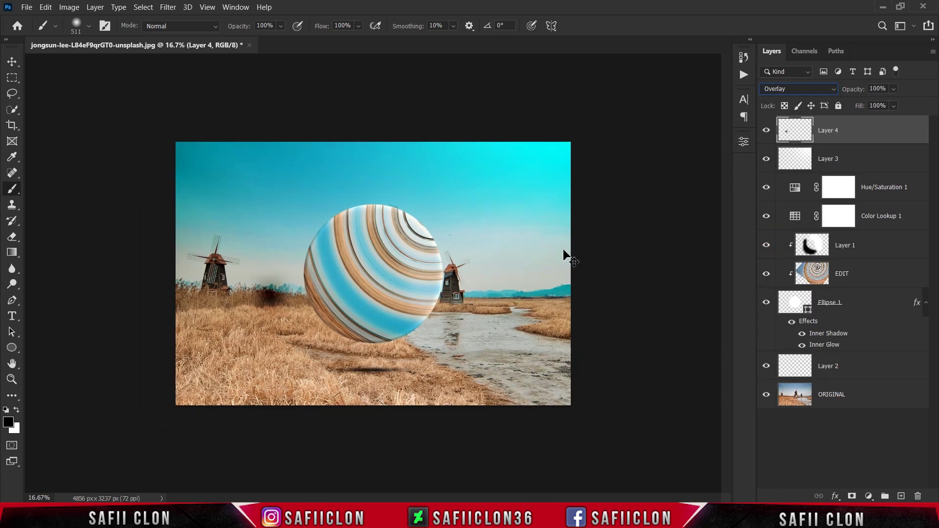
{"action": "key", "text": "ctrl+minus"}
{"action": "key", "text": "ctrl+t"}
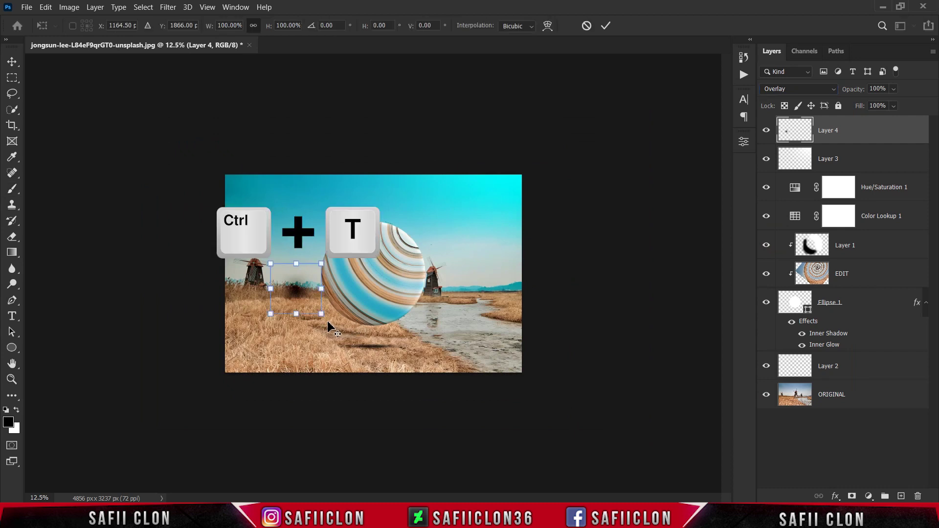
{"action": "left_click_drag", "start_coordinate": [323, 315], "coordinate": [455, 439]}
{"action": "left_click_drag", "start_coordinate": [321, 260], "coordinate": [265, 343]}
{"action": "left_click_drag", "start_coordinate": [395, 375], "coordinate": [562, 373]}
{"action": "mouse_move", "coordinate": [258, 217]}
{"action": "left_mouse_down"}
{"action": "mouse_move", "coordinate": [268, 160]}
{"action": "mouse_move", "coordinate": [268, 202]}
{"action": "left_mouse_up"}
{"action": "mouse_move", "coordinate": [325, 335]}
{"action": "left_mouse_down"}
{"action": "mouse_move", "coordinate": [340, 357]}
{"action": "mouse_move", "coordinate": [334, 348]}
{"action": "left_mouse_up"}
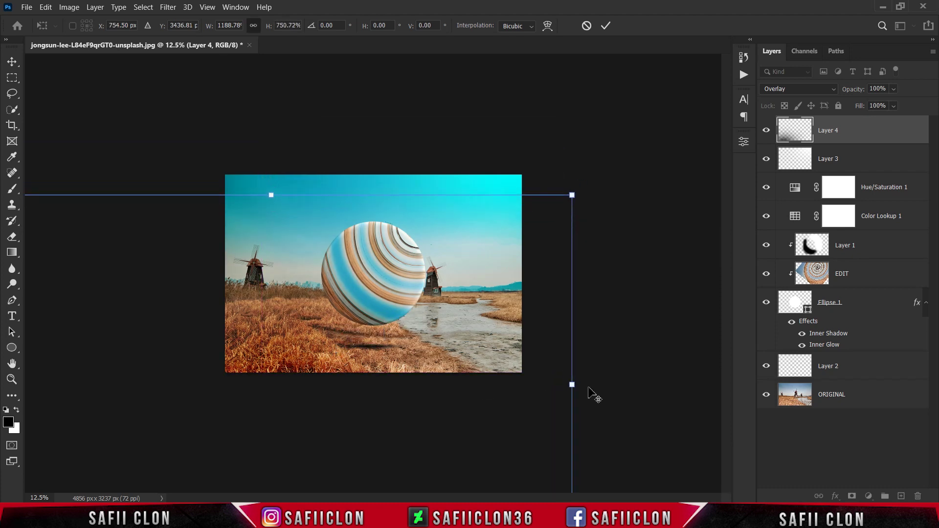
{"action": "left_click_drag", "start_coordinate": [572, 387], "coordinate": [698, 389]}
{"action": "left_click_drag", "start_coordinate": [403, 343], "coordinate": [334, 330]}
{"action": "left_click_drag", "start_coordinate": [627, 183], "coordinate": [691, 142]}
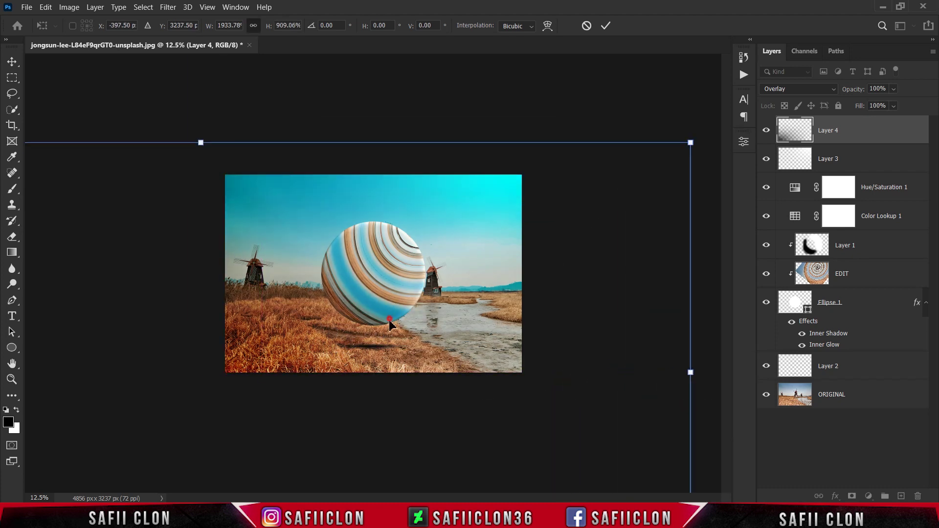
{"action": "left_click_drag", "start_coordinate": [394, 324], "coordinate": [408, 346]}
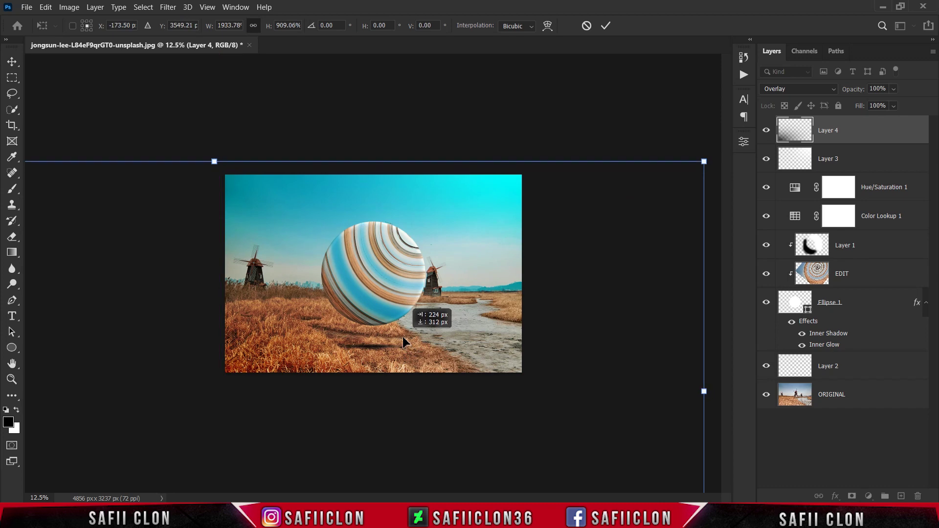
{"action": "left_click", "coordinate": [606, 26]}
{"action": "key", "text": "b"}
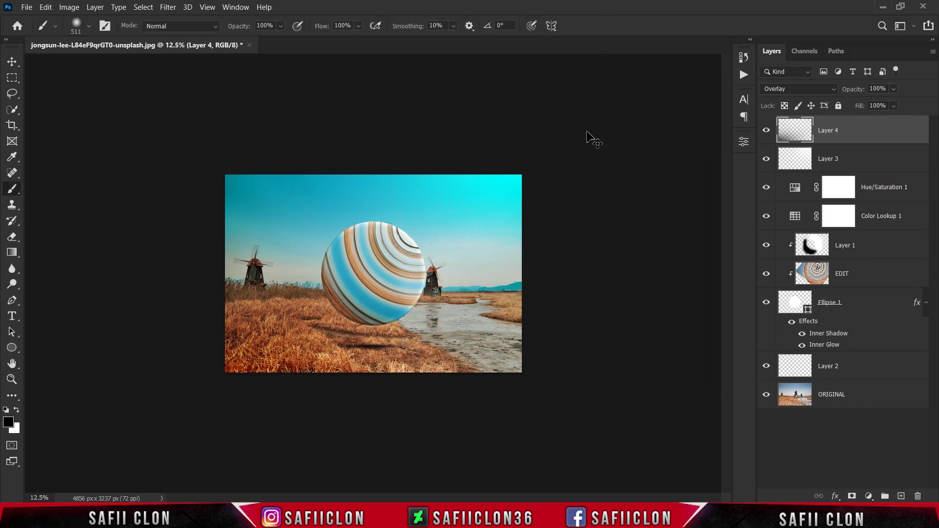
- Reduce the fill of the dark gradient on Layer 4 to 47%
{"action": "key", "text": "ctrl+plus"}
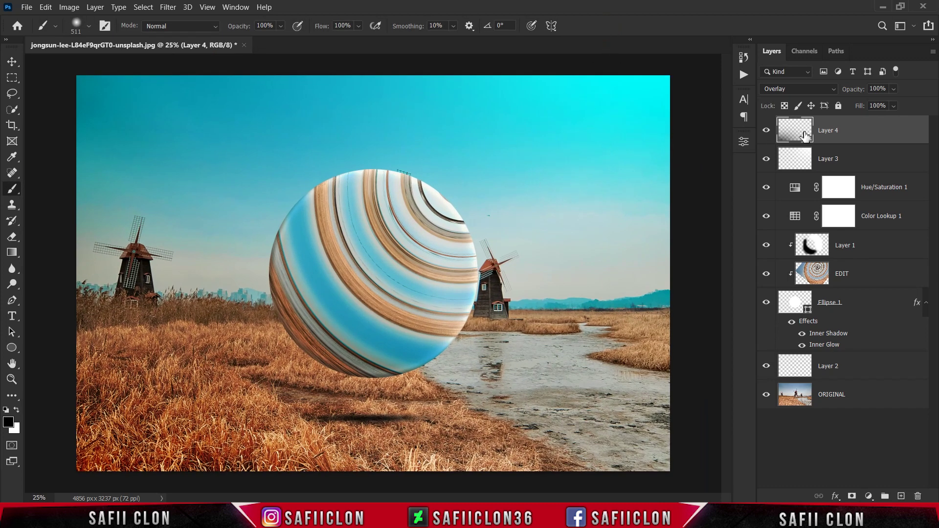
{"action": "left_click", "coordinate": [893, 107]}
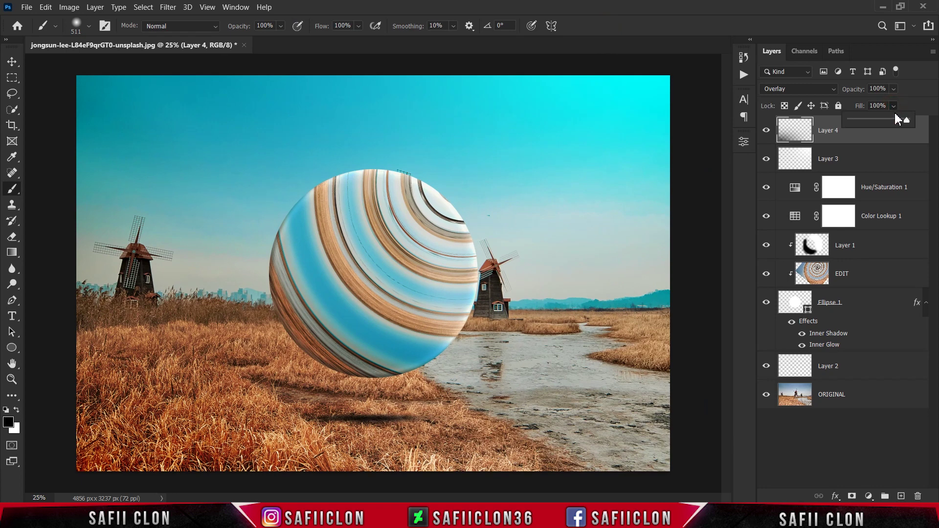
{"action": "left_click_drag", "start_coordinate": [901, 119], "coordinate": [876, 119]}
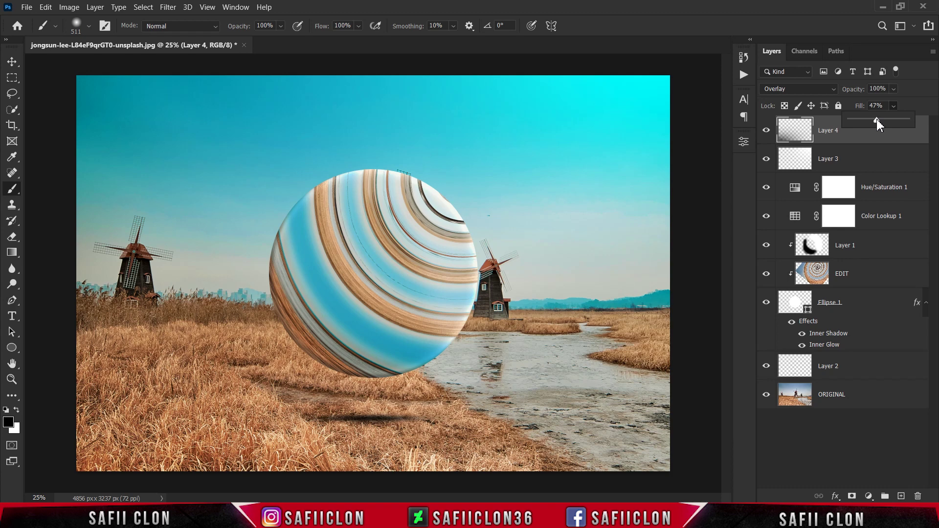
{"action": "left_click", "coordinate": [905, 104]}
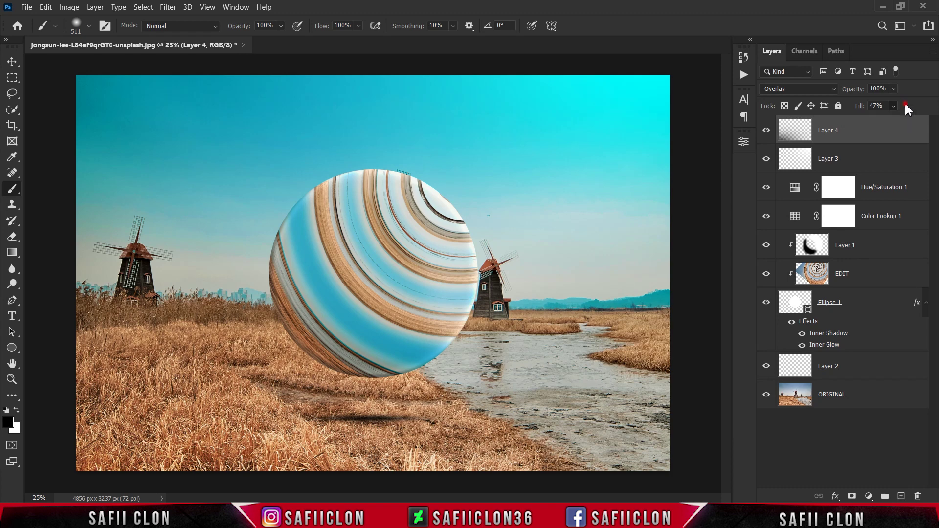
- Hide and show Layer 4 twice to compare the image with and without the dark gradient
{"action": "left_click", "coordinate": [767, 131]}
{"action": "left_click", "coordinate": [766, 131]}
{"action": "left_click", "coordinate": [766, 131]}
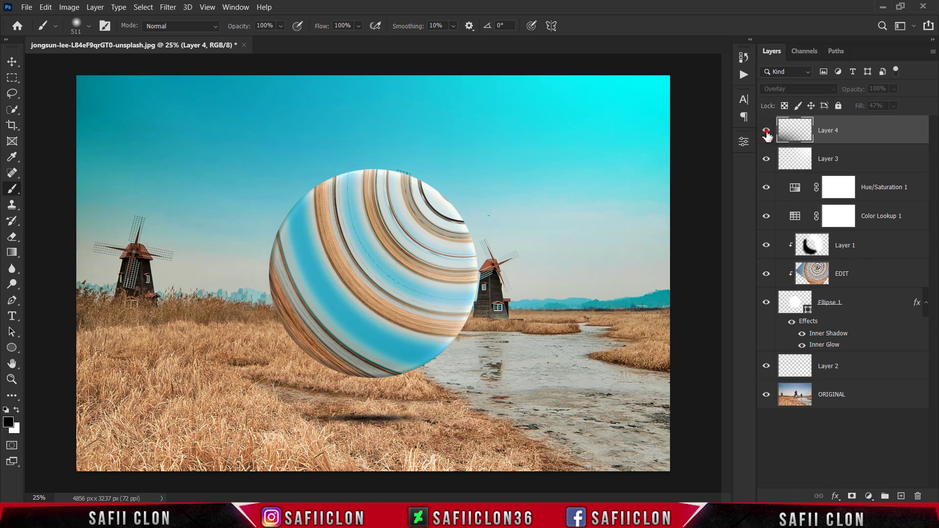
{"action": "left_click", "coordinate": [766, 131]}
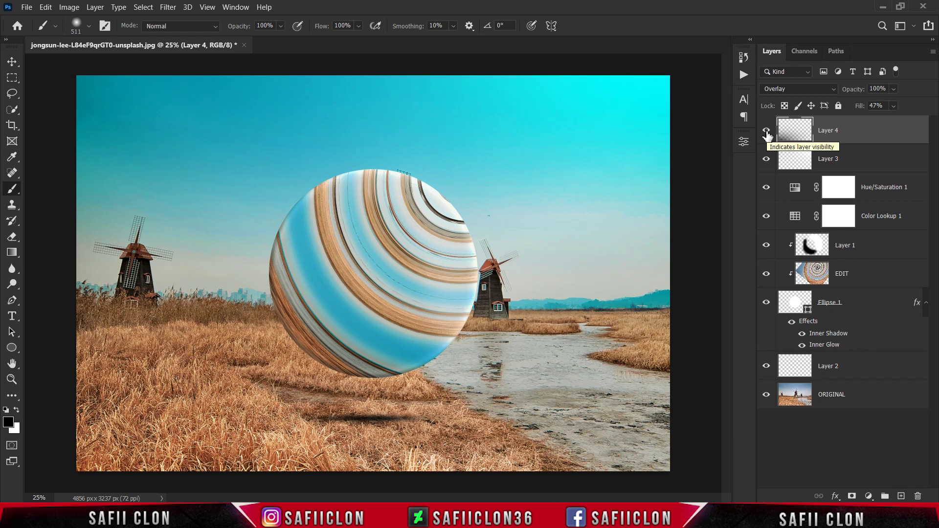
- Add a Curves adjustment layer on top with a midtone point at input 125, output 128 and a shadow point at input 75, output 56
{"action": "left_click", "coordinate": [869, 496]}
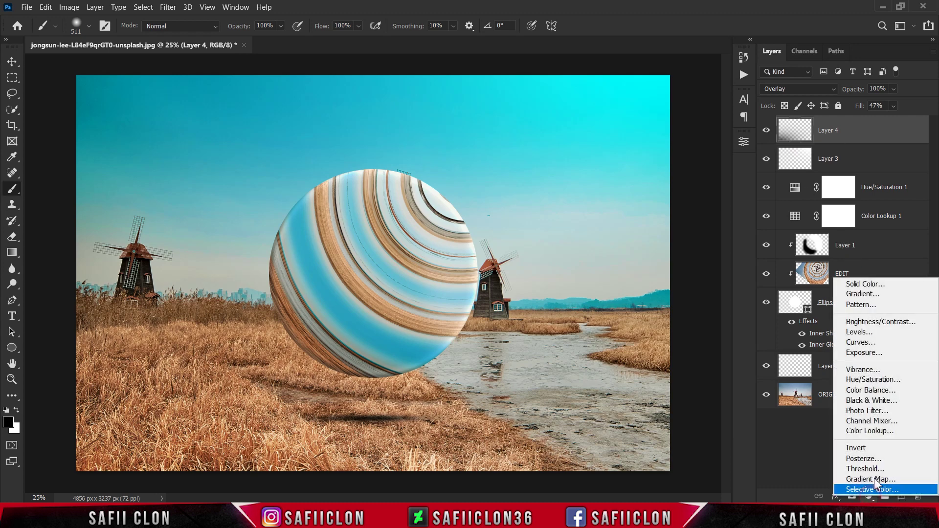
{"action": "left_click", "coordinate": [859, 342]}
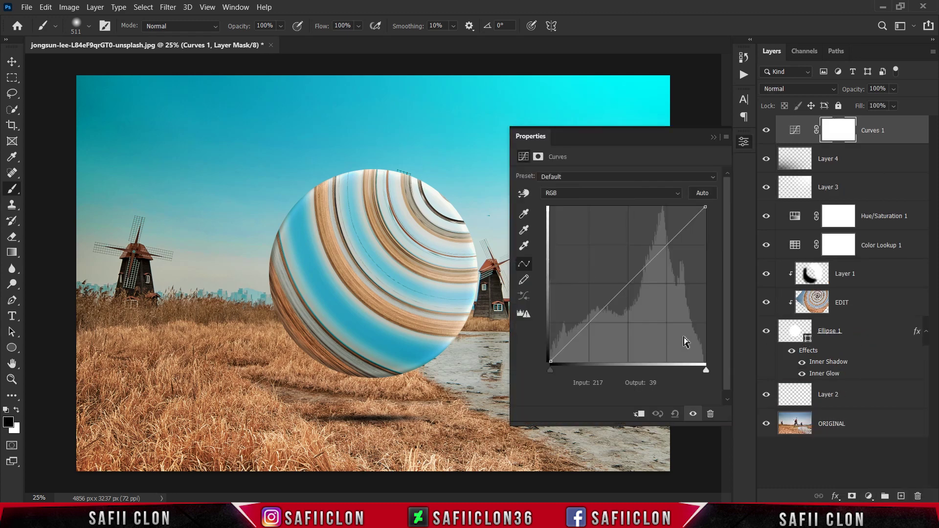
{"action": "left_click", "coordinate": [627, 283]}
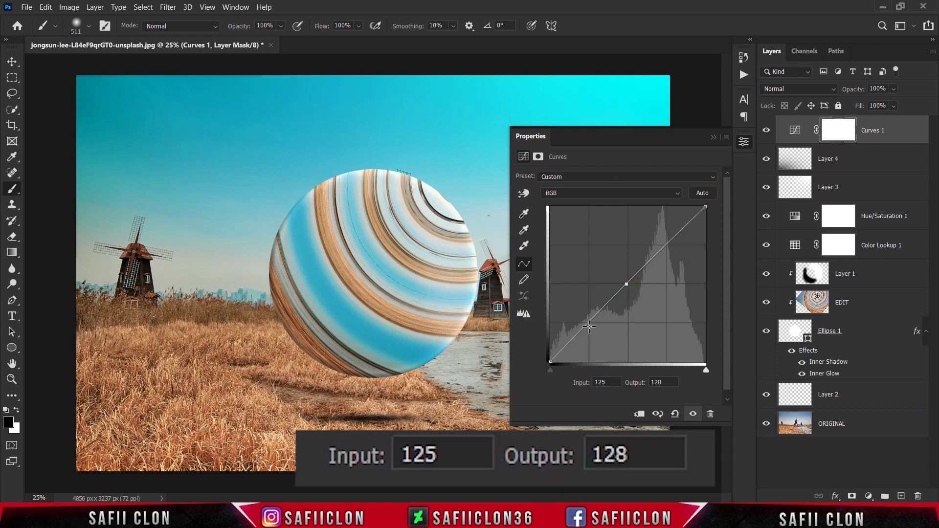
{"action": "left_click_drag", "start_coordinate": [587, 325], "coordinate": [597, 327]}
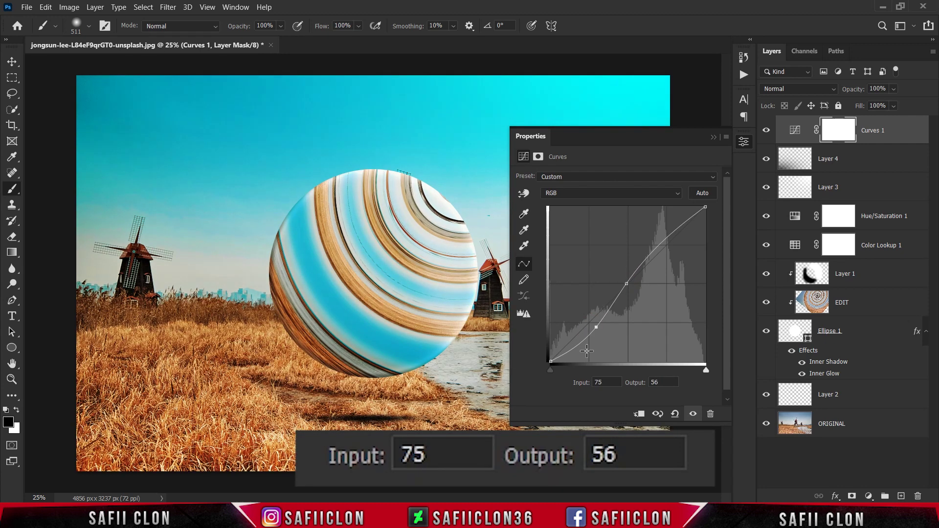
- Raise the curve's black point to output 20, add a highlight point at 187/208, and refine the shadow point to 74/57 and midtone to 128/128
{"action": "left_click_drag", "start_coordinate": [551, 362], "coordinate": [544, 350]}
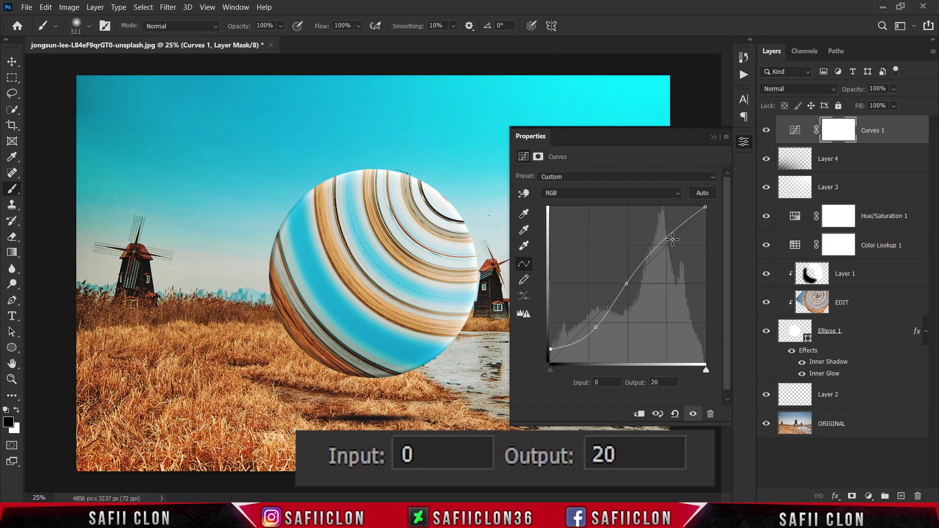
{"action": "left_click_drag", "start_coordinate": [665, 237], "coordinate": [664, 235]}
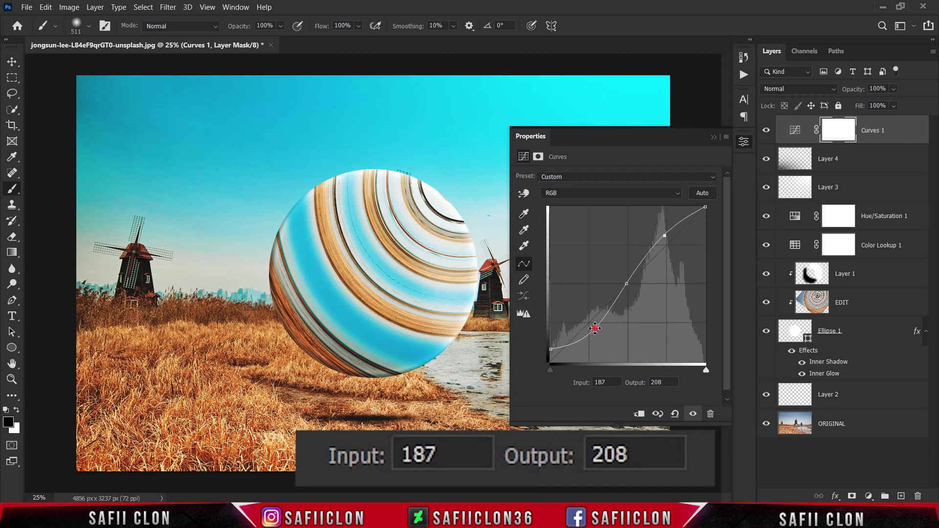
{"action": "left_click_drag", "start_coordinate": [595, 329], "coordinate": [595, 327]}
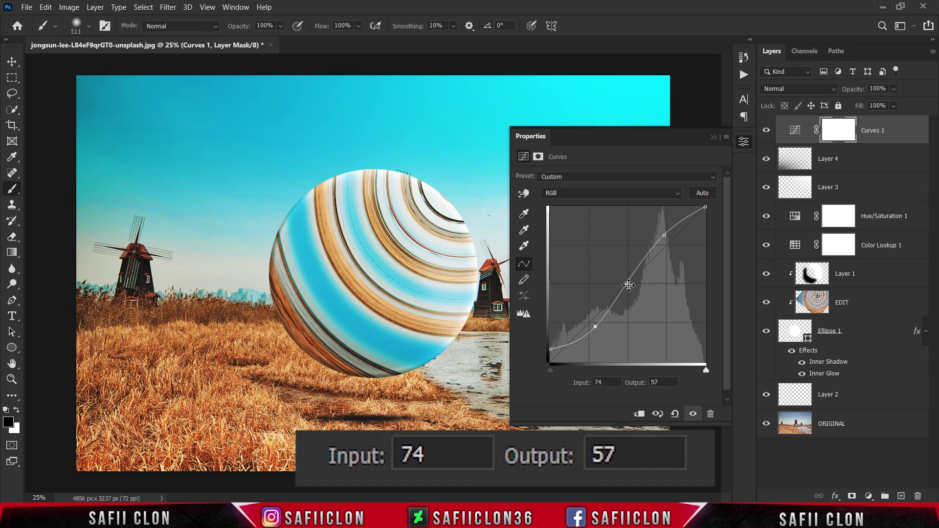
{"action": "left_click_drag", "start_coordinate": [628, 284], "coordinate": [629, 284]}
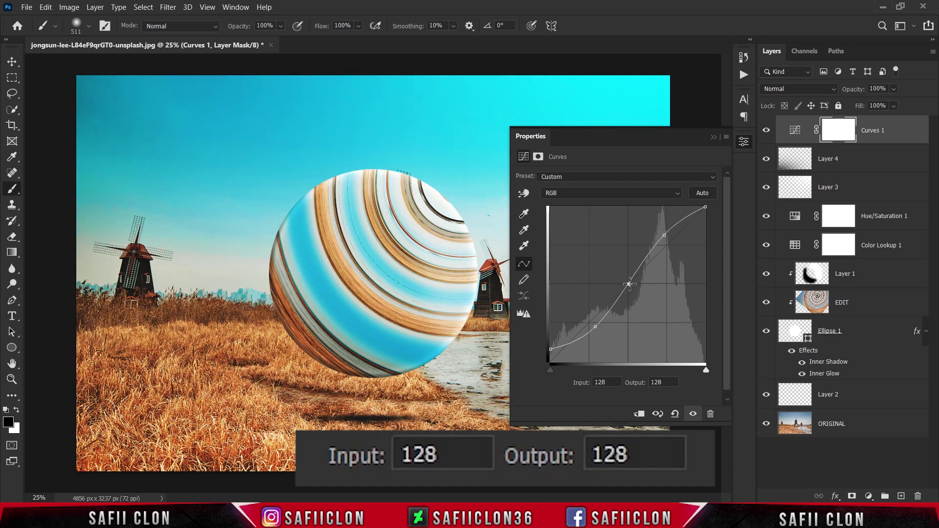
{"action": "left_click", "coordinate": [713, 137]}
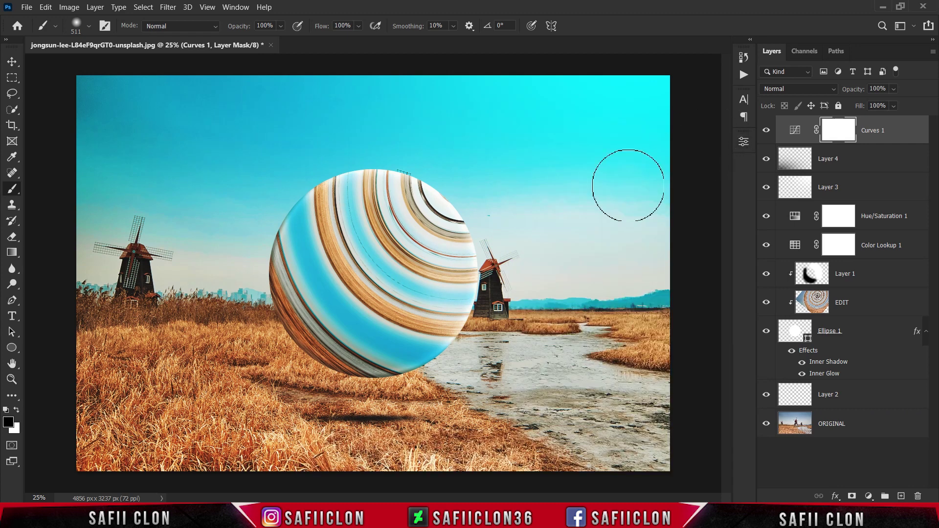
- Toggle Curves 1, Layer 4, Layer 3, Hue/Saturation 1 and Color Lookup 1 off and on in turn to compare each grading effect
{"action": "key", "text": "ctrl+minus"}
{"action": "key", "text": "ctrl+minus"}
{"action": "key", "text": "ctrl+plus"}
{"action": "key", "text": "ctrl+plus"}
{"action": "left_click", "coordinate": [766, 131]}
{"action": "left_click", "coordinate": [766, 131]}
{"action": "left_click", "coordinate": [766, 159]}
{"action": "left_click", "coordinate": [767, 159]}
{"action": "left_click", "coordinate": [766, 188]}
{"action": "left_click", "coordinate": [766, 188]}
{"action": "left_click", "coordinate": [766, 221]}
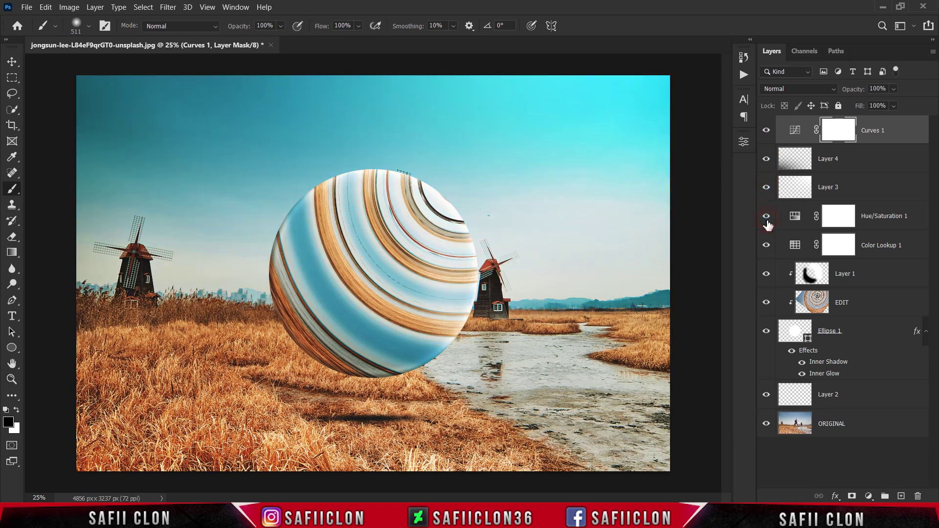
{"action": "left_click", "coordinate": [768, 223]}
{"action": "left_click", "coordinate": [767, 246]}
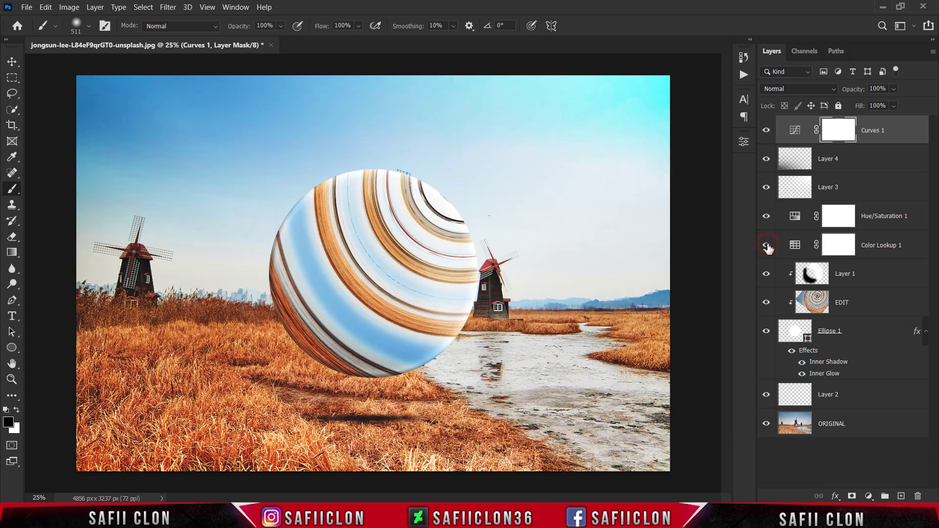
{"action": "left_click", "coordinate": [767, 245]}
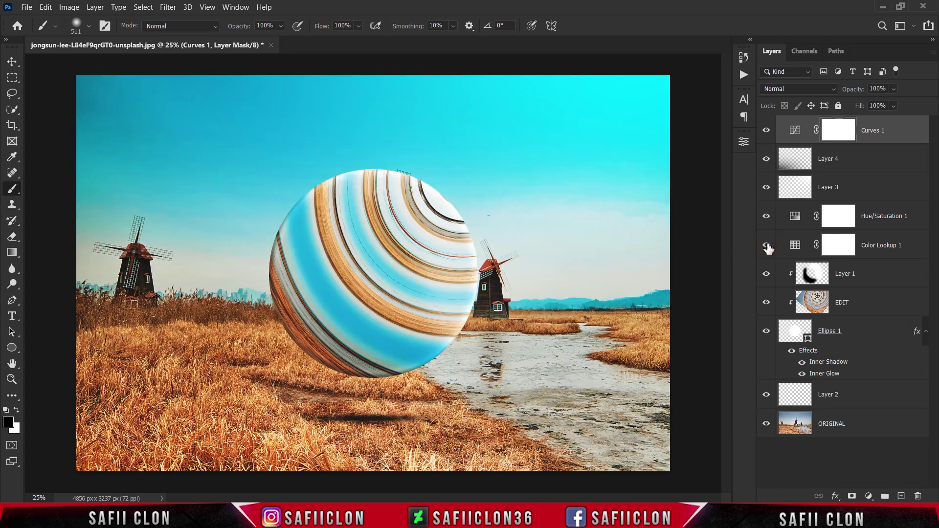
- Toggle the sphere's shading, texture and ellipse layers and the ground shadow off and on to review their contributions
{"action": "left_click", "coordinate": [767, 275]}
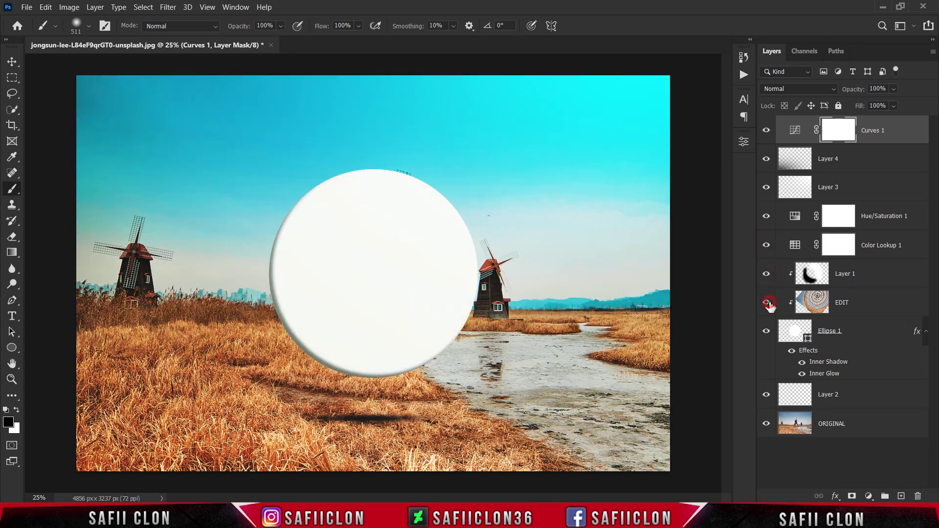
{"action": "left_click", "coordinate": [768, 303]}
{"action": "left_click", "coordinate": [767, 333]}
{"action": "left_click", "coordinate": [767, 334]}
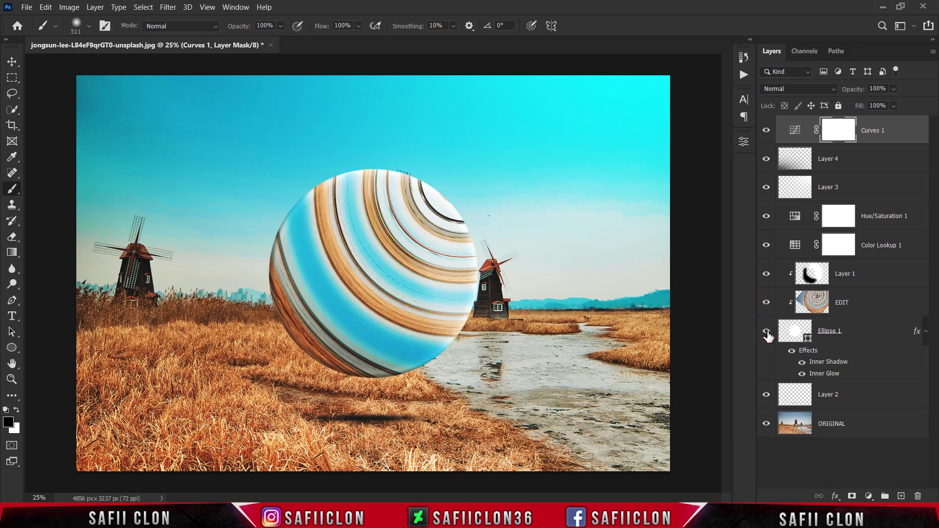
{"action": "left_click", "coordinate": [765, 396]}
{"action": "left_click", "coordinate": [766, 396]}
- Examine the finished sphere composite both up close and as a whole image
{"action": "key", "text": "ctrl+minus"}
{"action": "key", "text": "ctrl+minus"}
{"action": "key", "text": "ctrl+plus"}
{"action": "key", "text": "ctrl+plus"}
{"action": "key", "text": "ctrl+plus"}
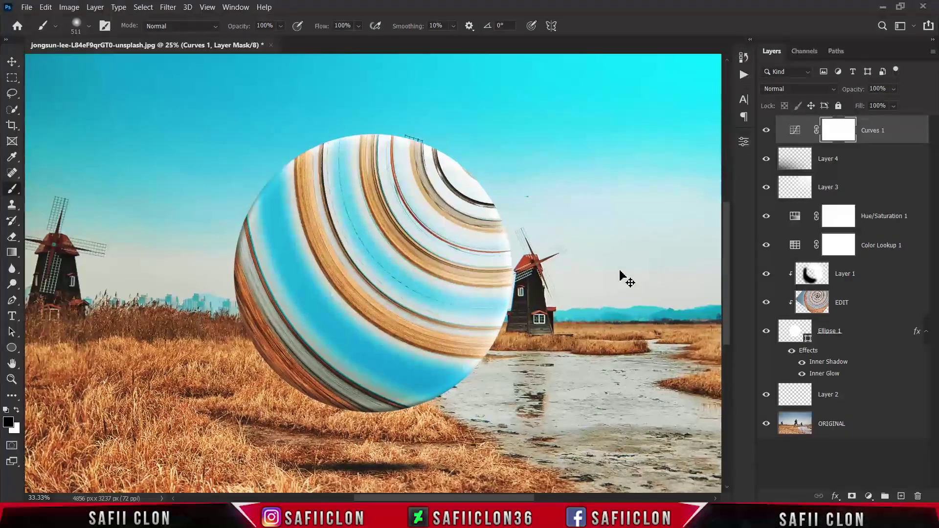
{"action": "key", "text": "ctrl+plus"}
{"action": "key", "text": "ctrl+plus"}
{"action": "key", "text": "ctrl+minus"}
{"action": "key", "text": "ctrl+minus"}
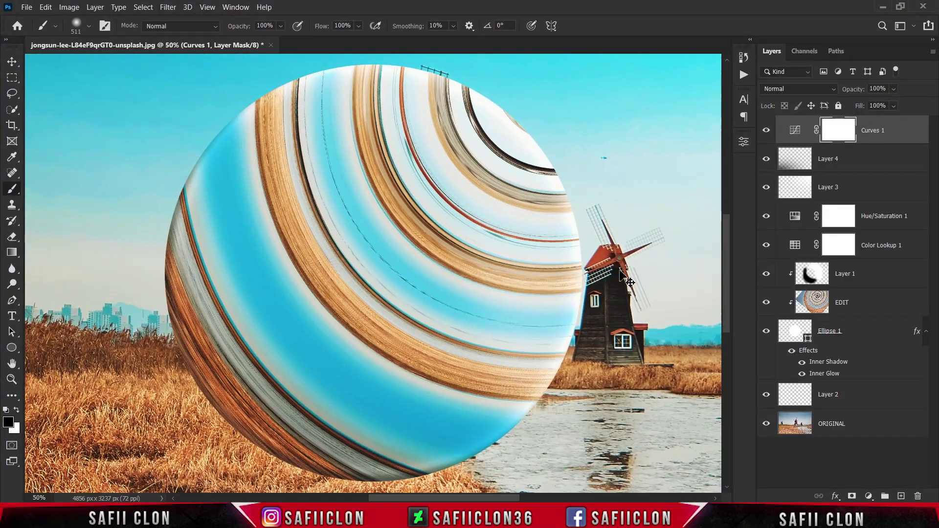
{"action": "key", "text": "ctrl+minus"}
{"action": "key", "text": "ctrl+minus"}
{"action": "key", "text": "ctrl+plus"}
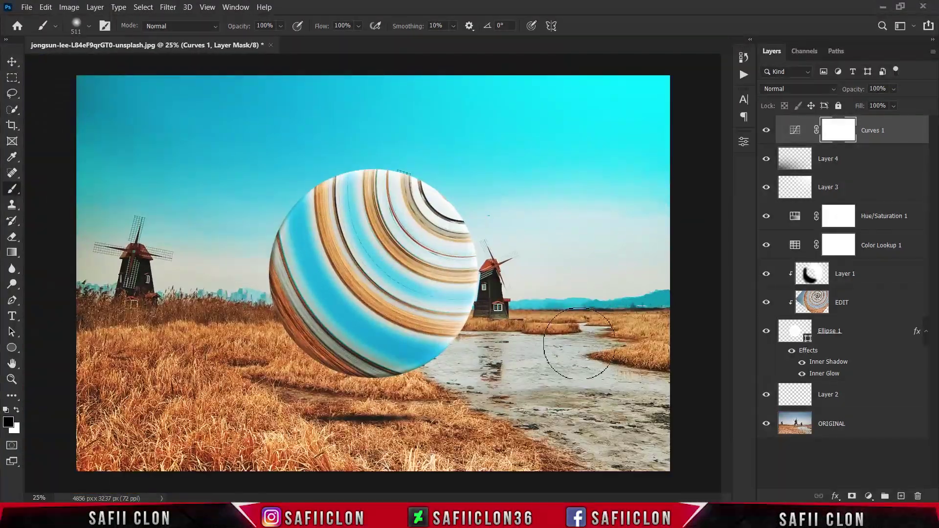